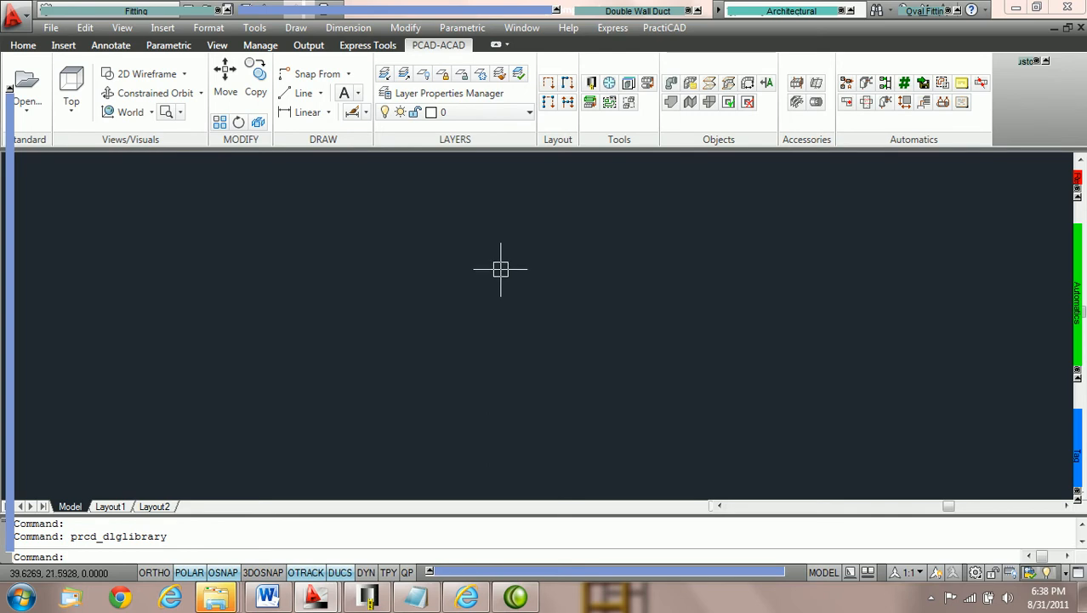
Step: Open the Layers presets in a maximized PractiCAD Libraries window, discarding the pending changes
click(531, 113)
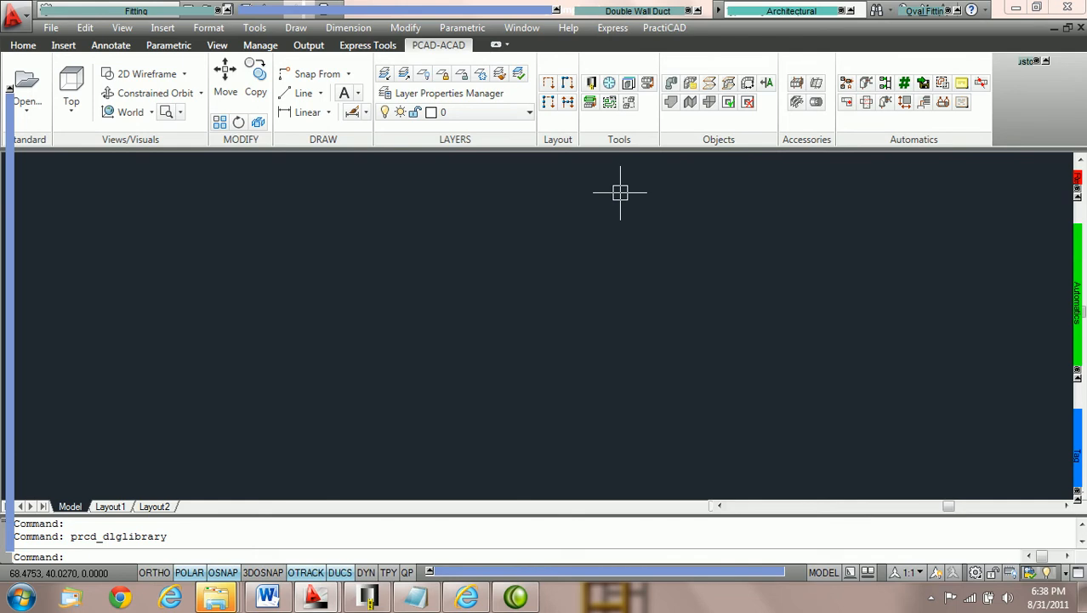
click(591, 83)
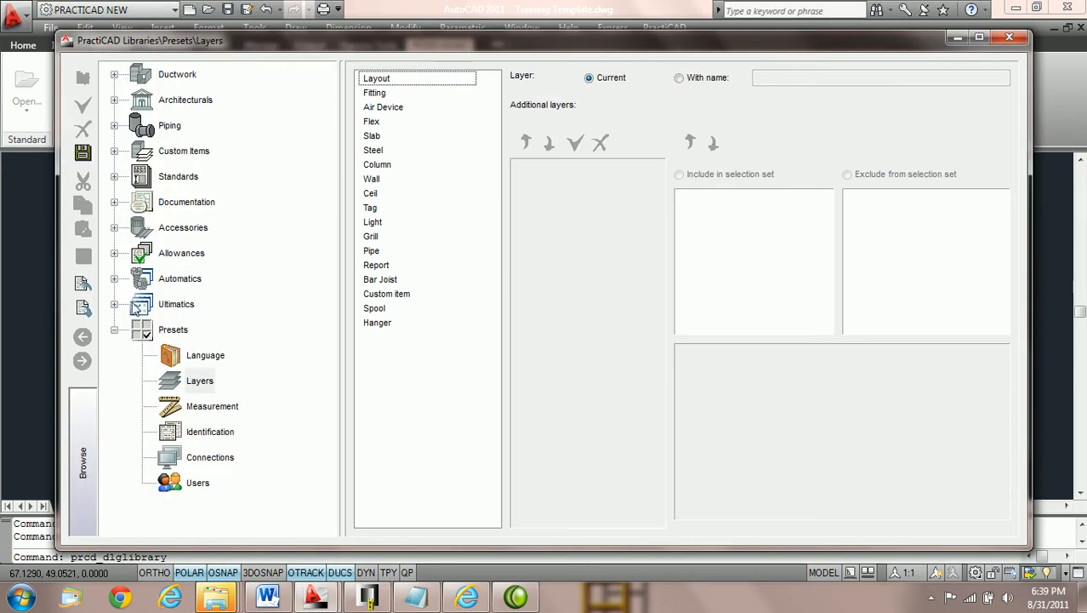
click(113, 330)
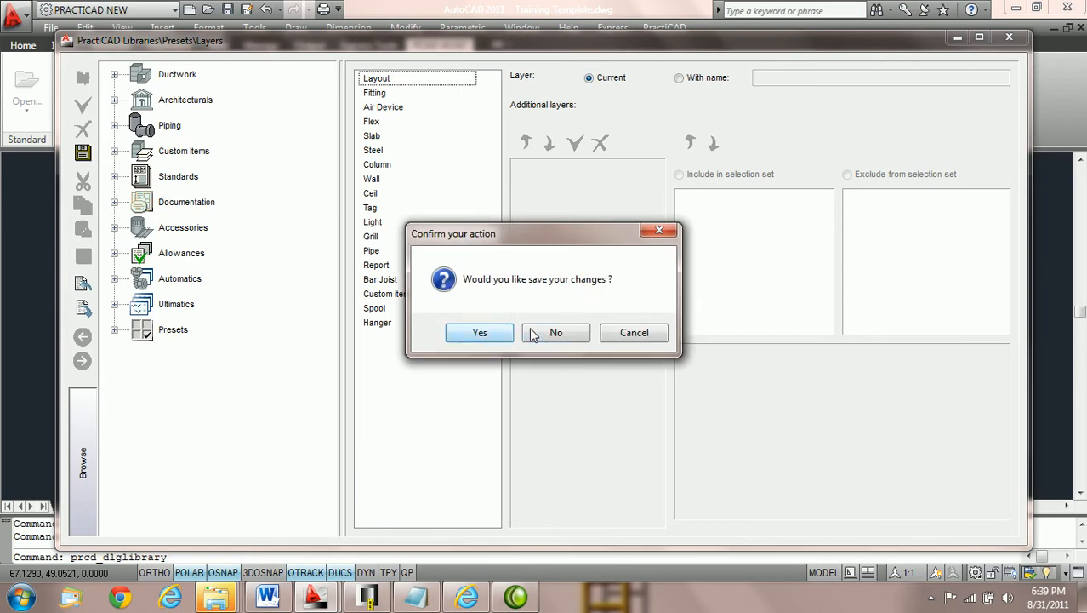
click(531, 333)
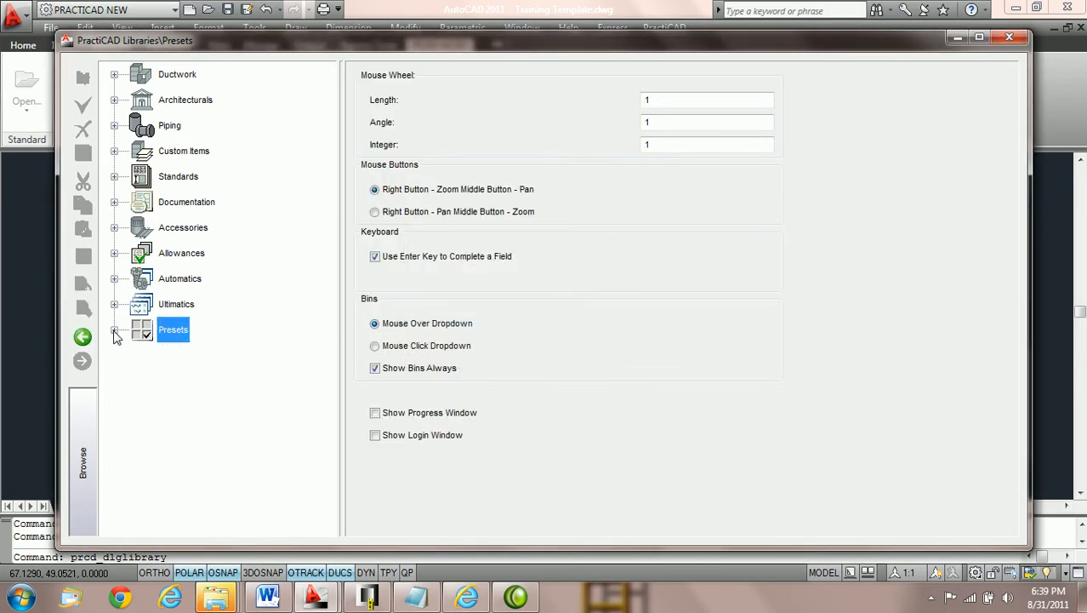
click(114, 330)
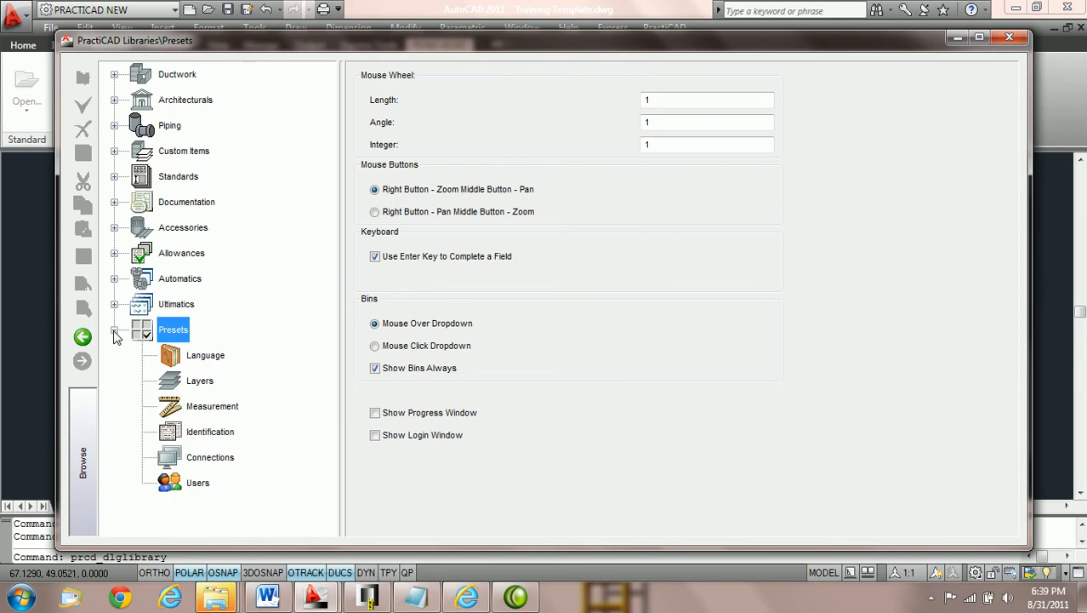
click(202, 383)
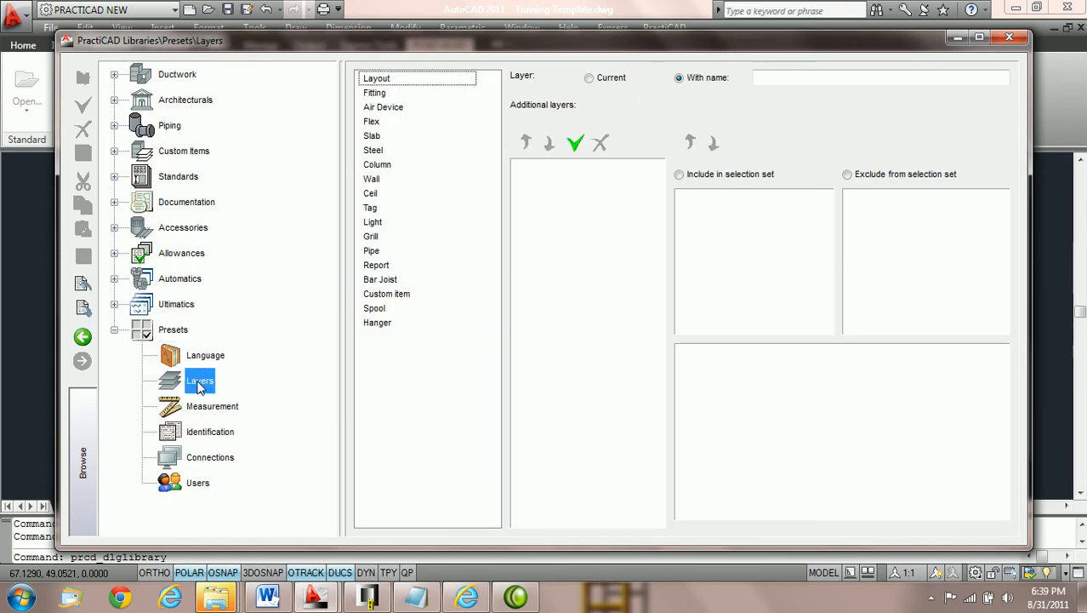
click(979, 38)
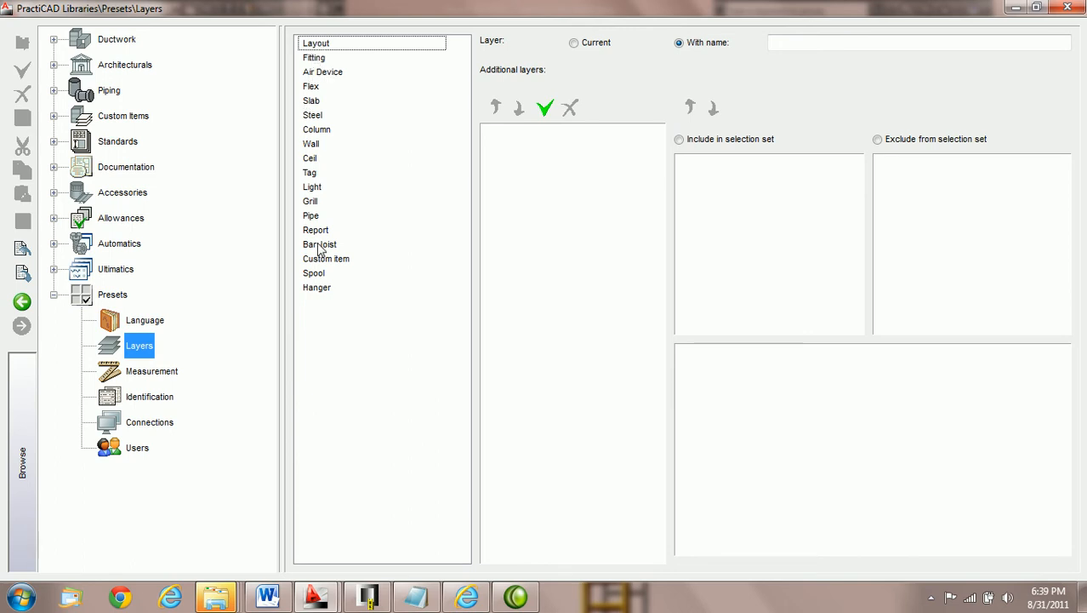
Step: For the Fitting category, use the With name layer option and add an additional layer named _ML_Supply LP
click(324, 59)
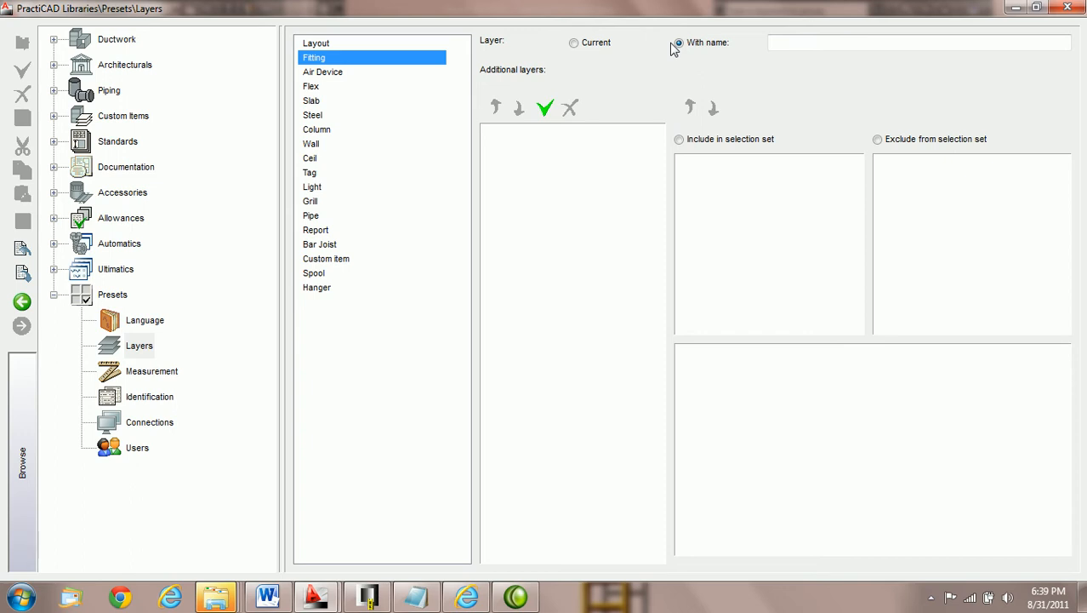
click(574, 44)
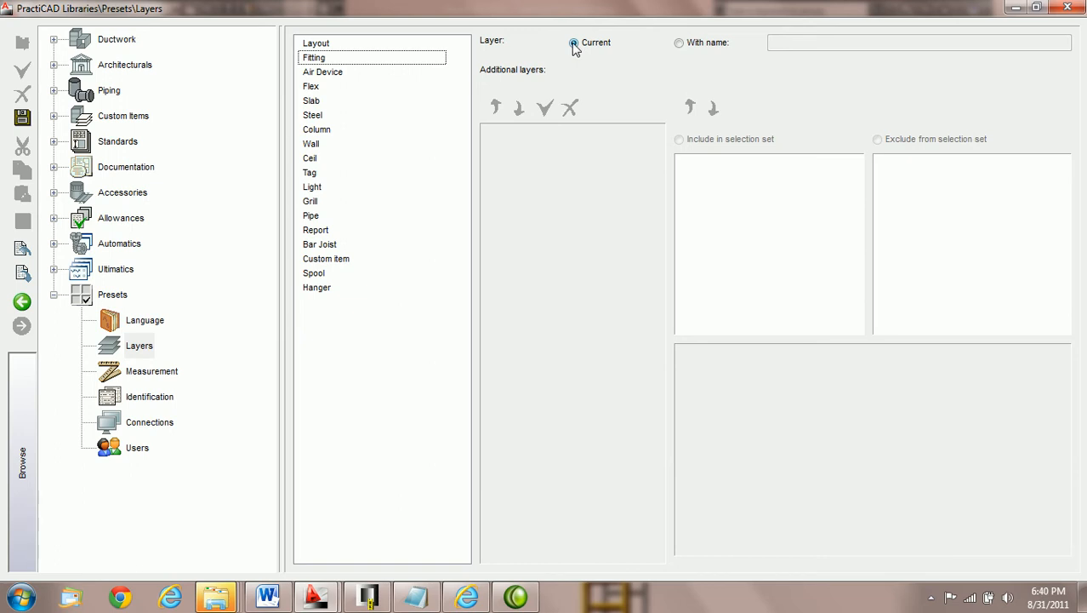
click(681, 47)
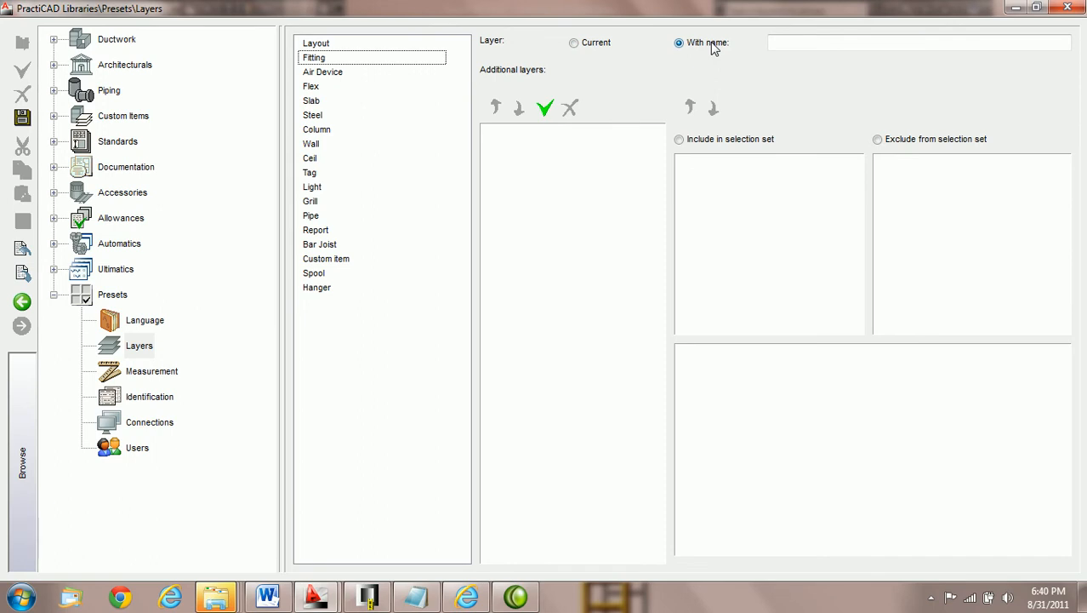
click(546, 108)
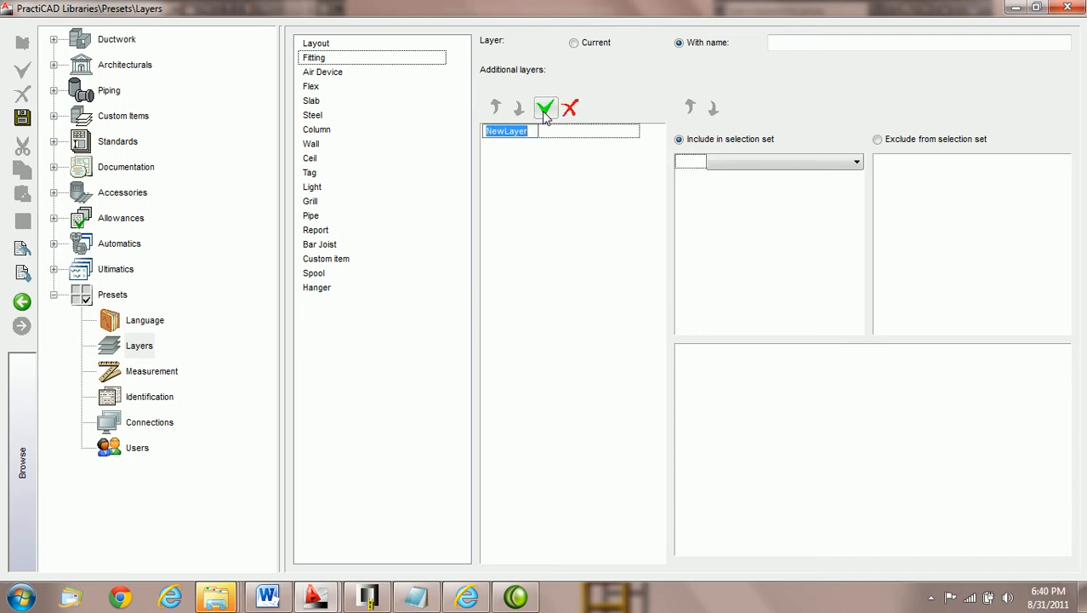
click(542, 139)
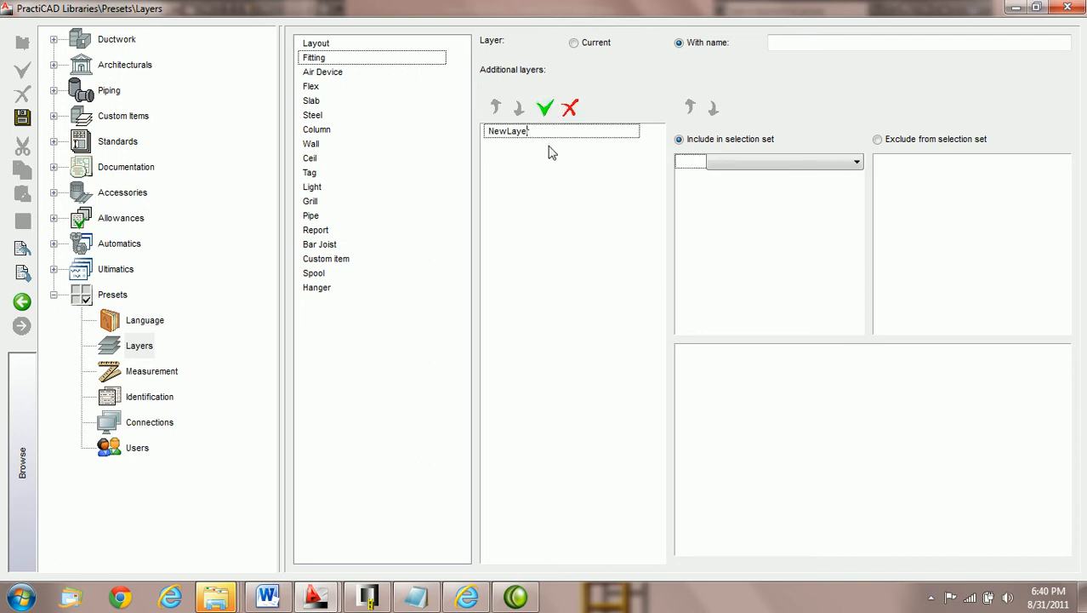
text(_ml)
key(BackSpace)
key(BackSpace)
text(ML_Supply LP)
key(Return)
Step: Add a second additional layer for fittings named _ML_Supply HP
click(545, 108)
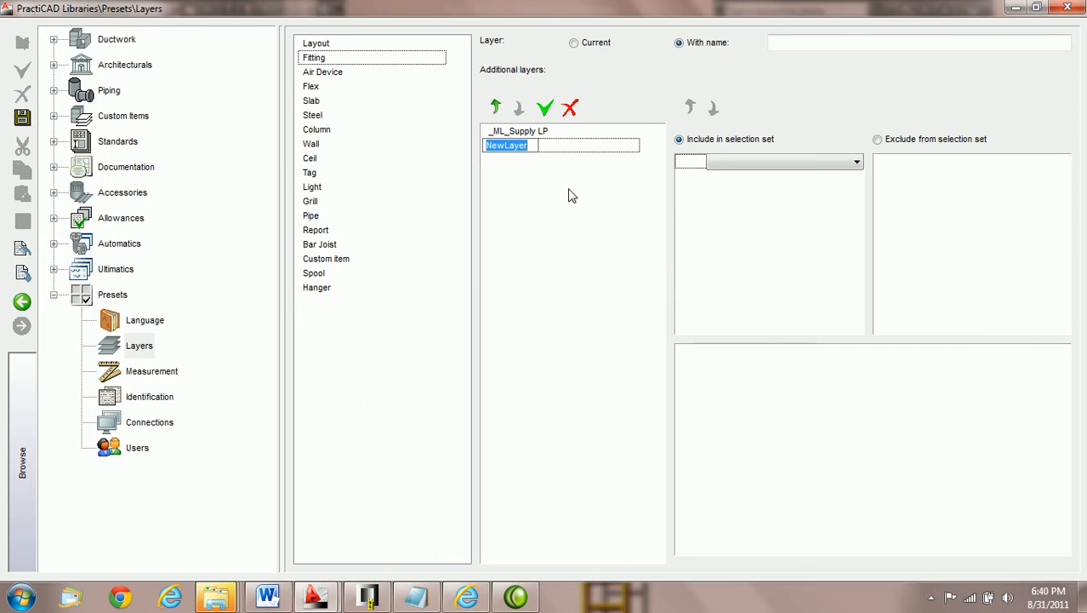
text(_ML_Supply)
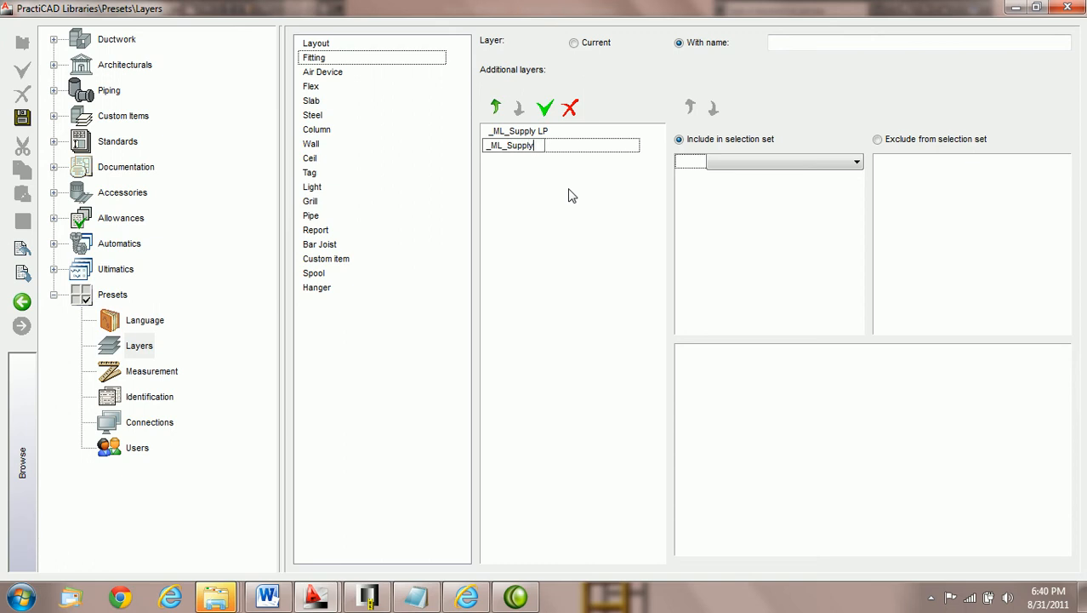
key(BackSpace)
text(HP)
key(Return)
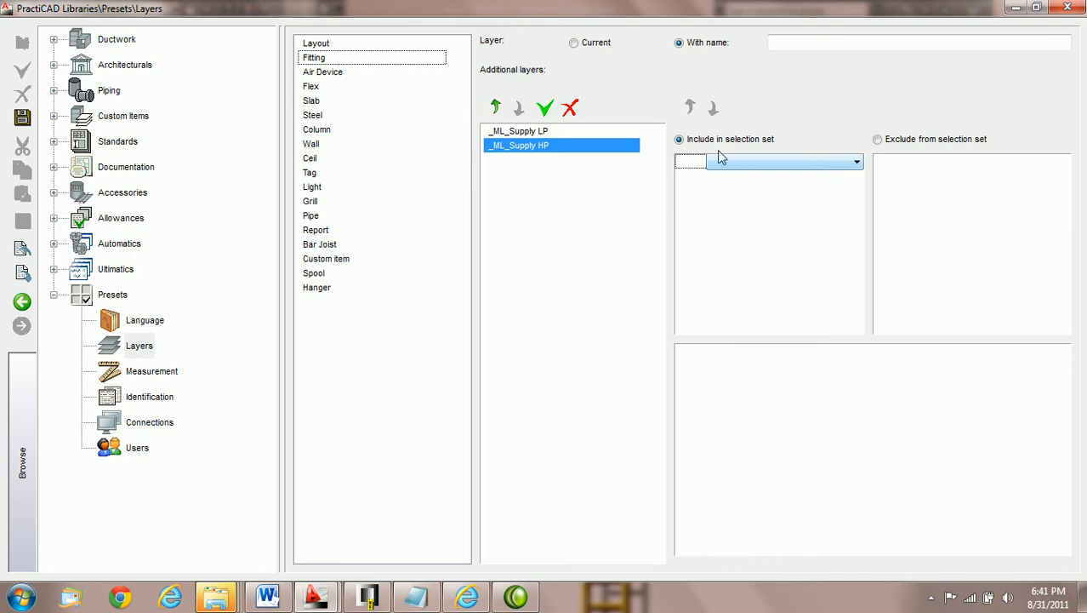
Step: Choose Zone as the property of the first inclusion condition for the _ML_Supply LP layer
click(525, 133)
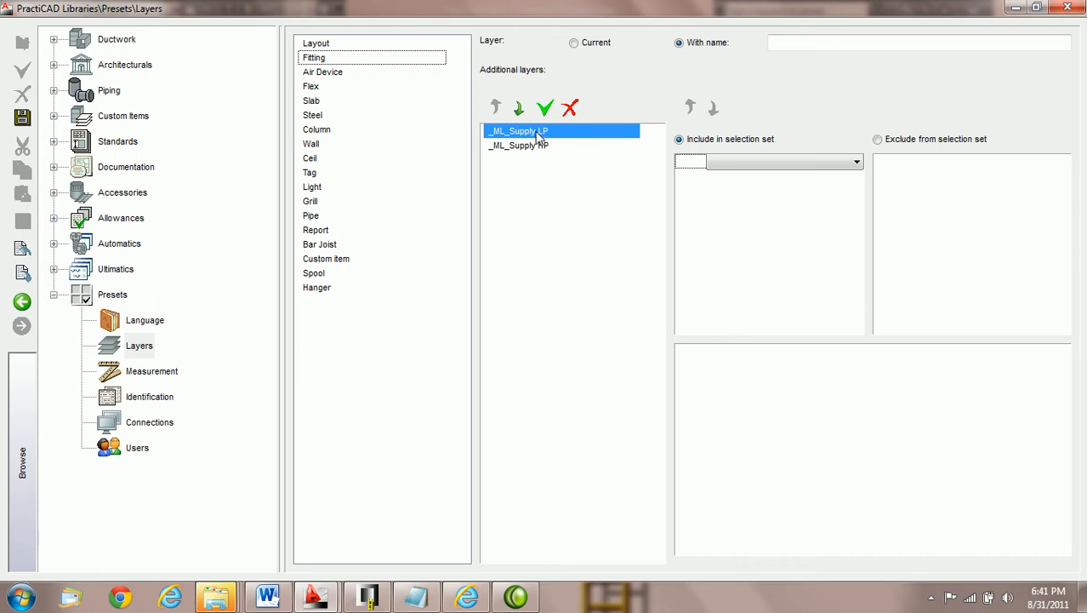
click(857, 163)
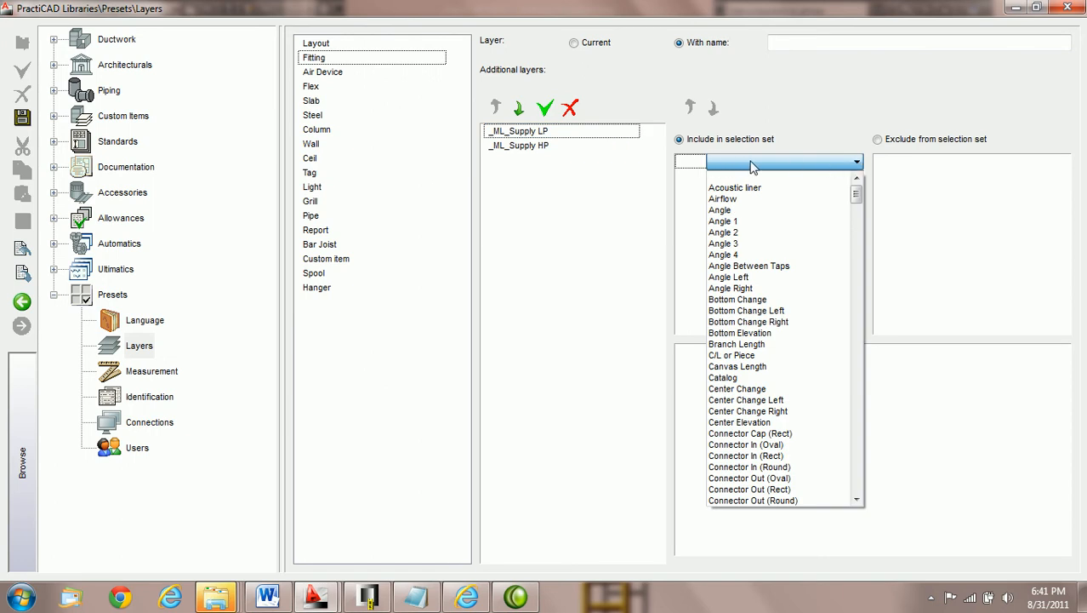
click(858, 164)
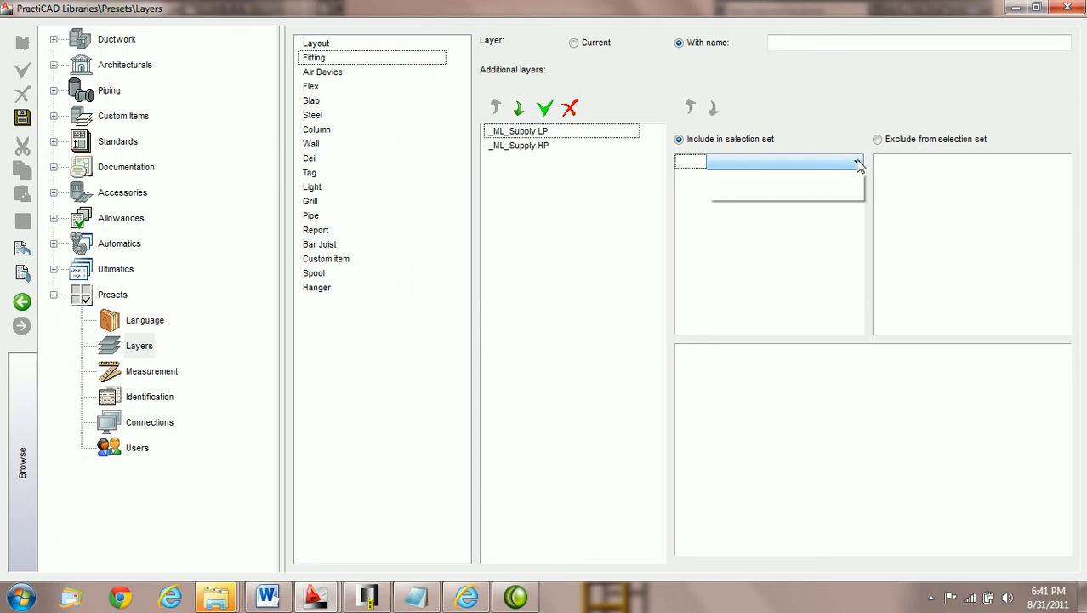
click(857, 164)
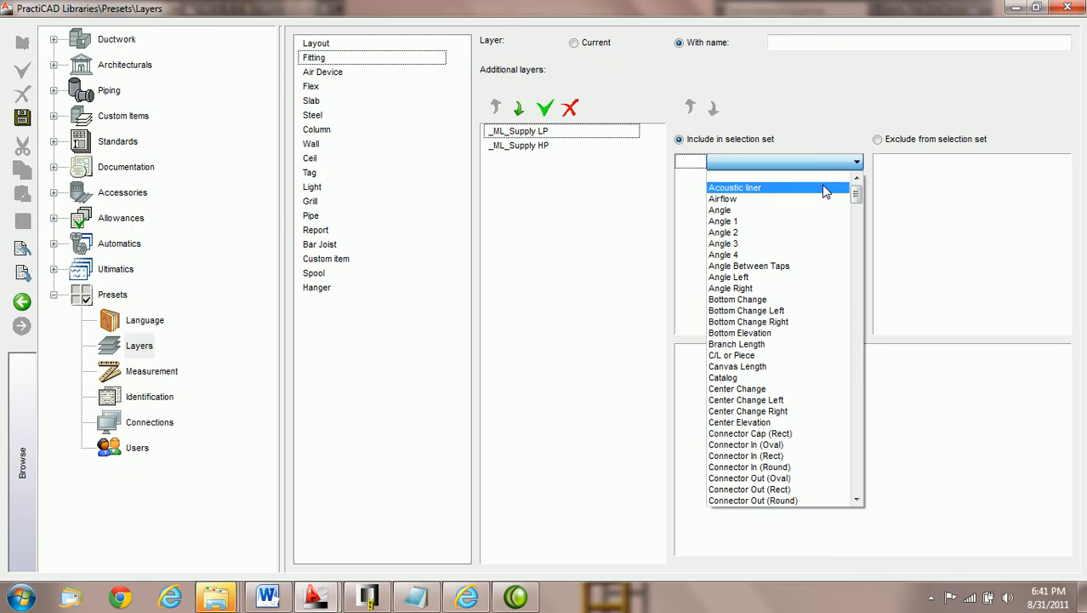
drag(856, 213, 858, 371)
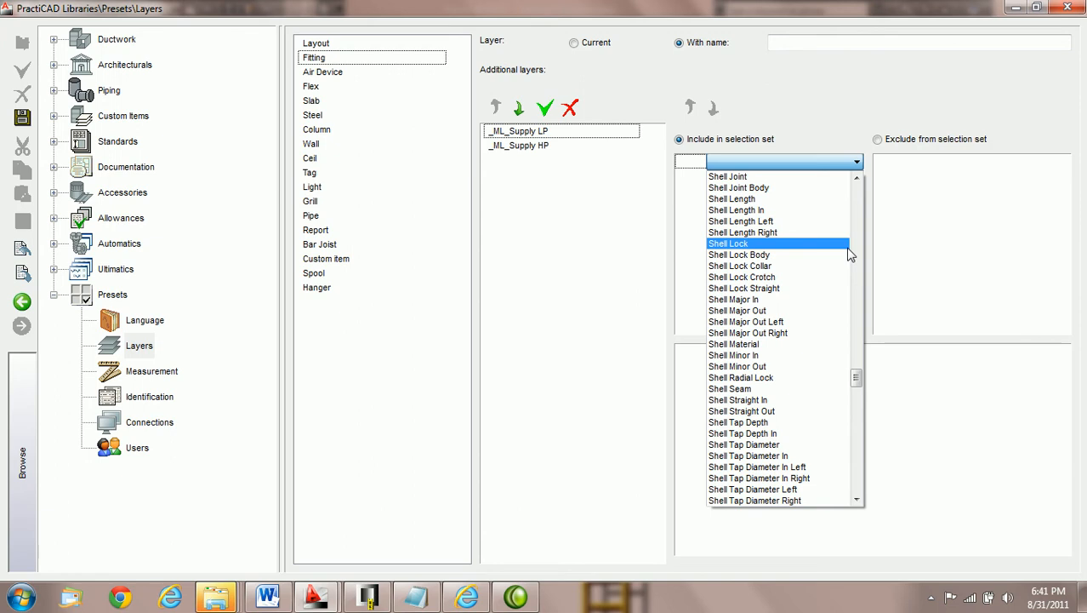
key(z)
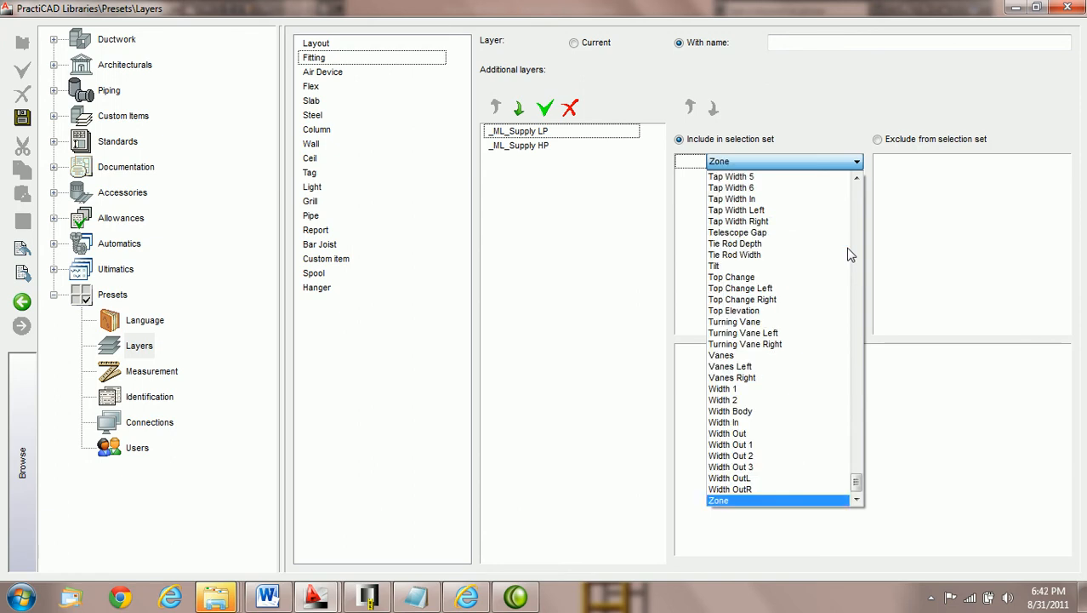
click(850, 255)
click(857, 163)
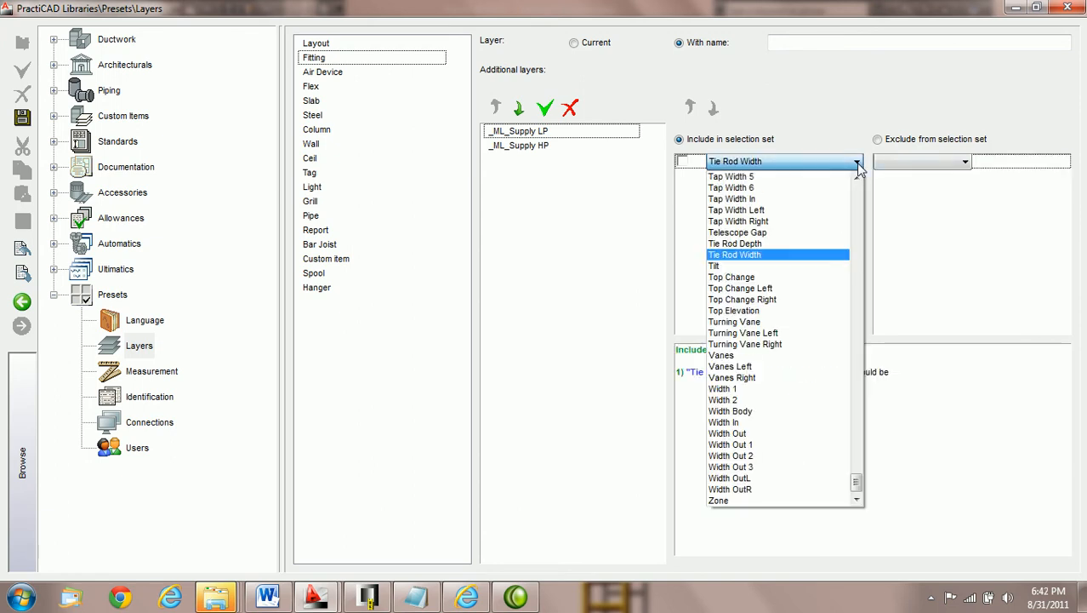
key(z)
click(857, 164)
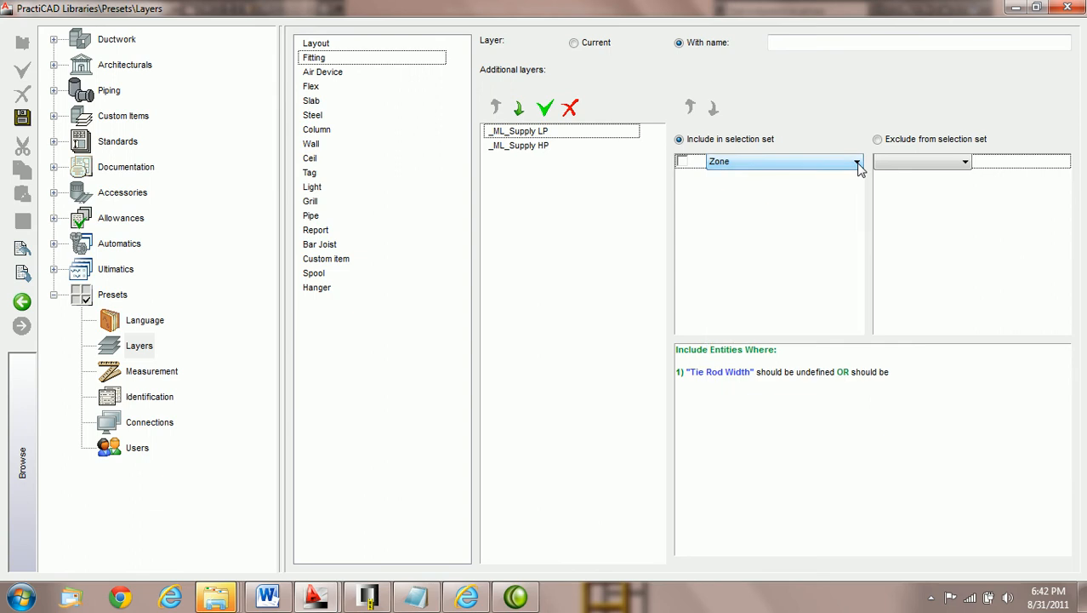
Step: Set the Zone condition of the _ML_Supply LP layer to equal Supply
click(965, 164)
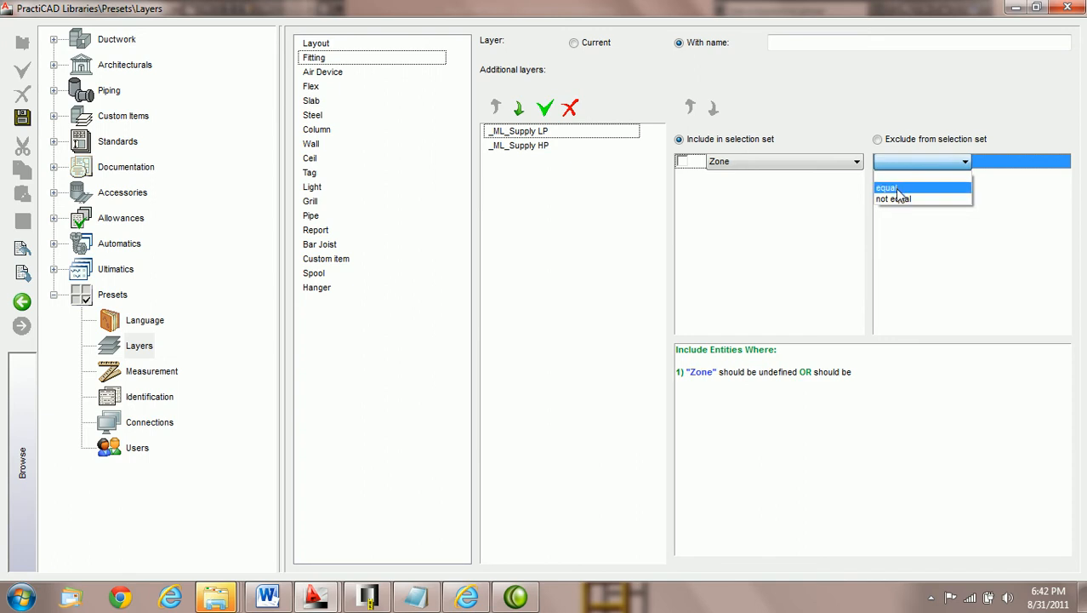
click(893, 188)
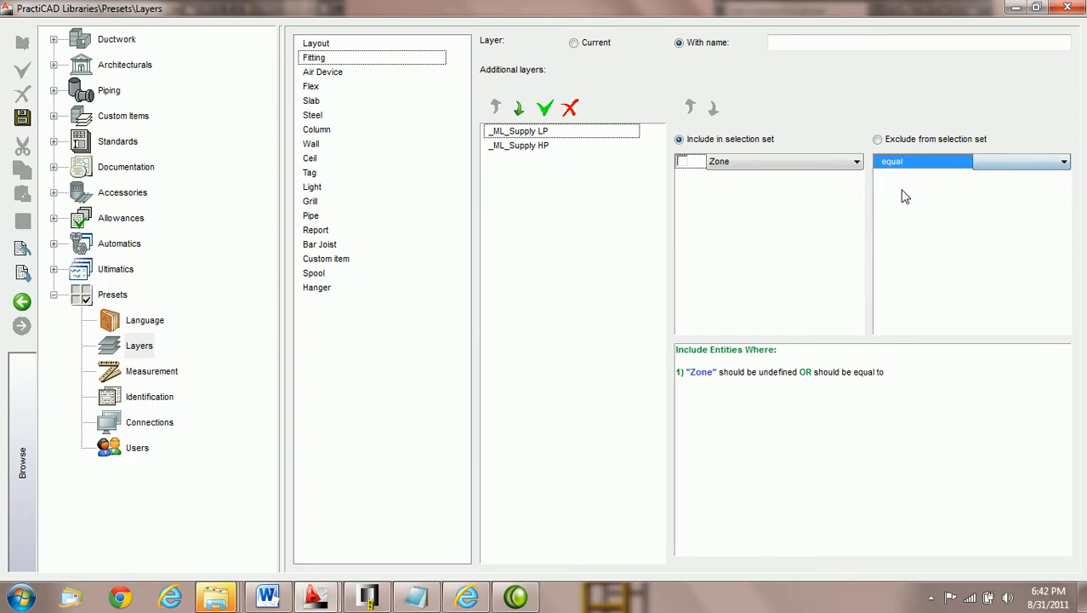
click(1064, 163)
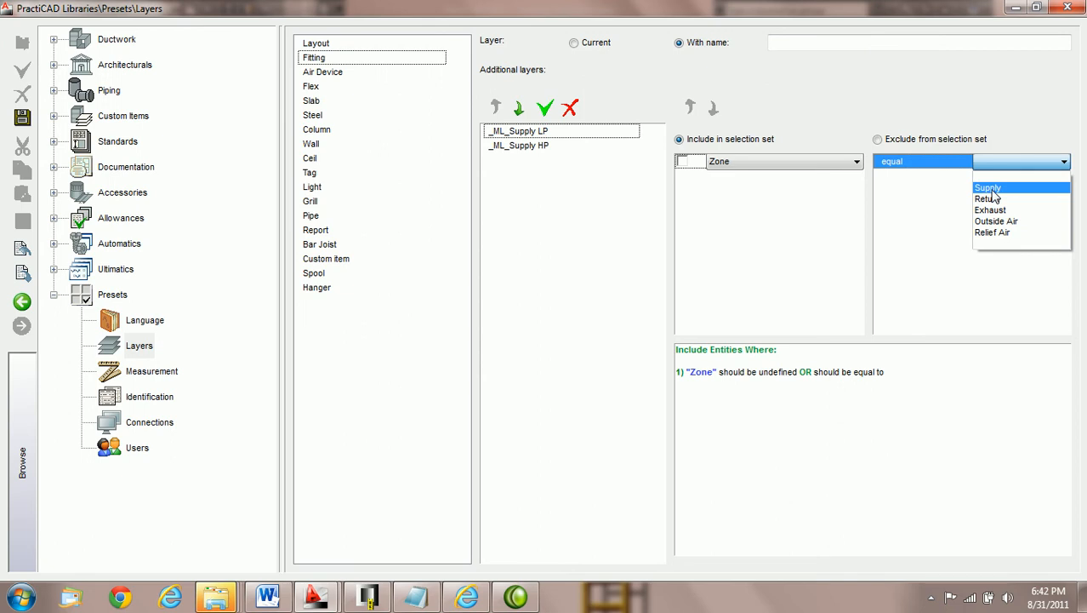
click(991, 191)
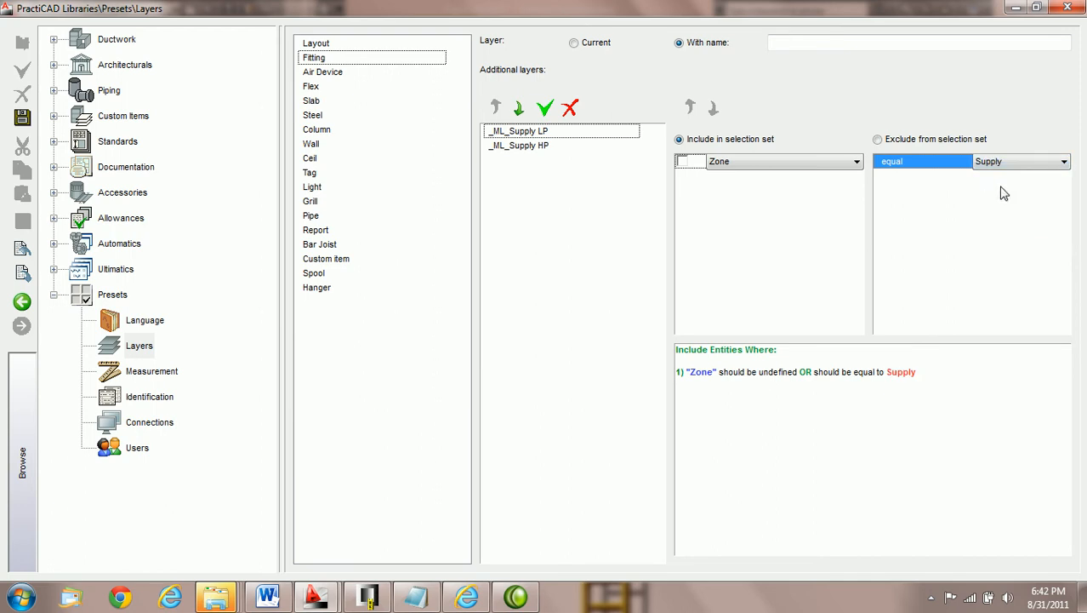
Step: Add a second inclusion condition to the _ML_Supply LP layer requiring Specification to equal 2" WG
click(802, 184)
click(857, 177)
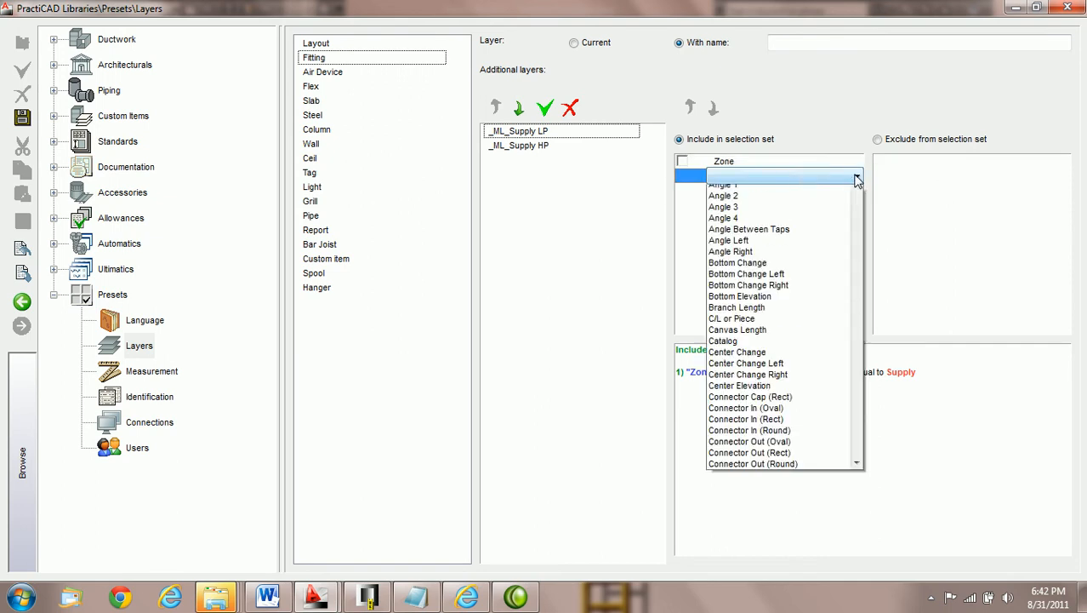
key(s)
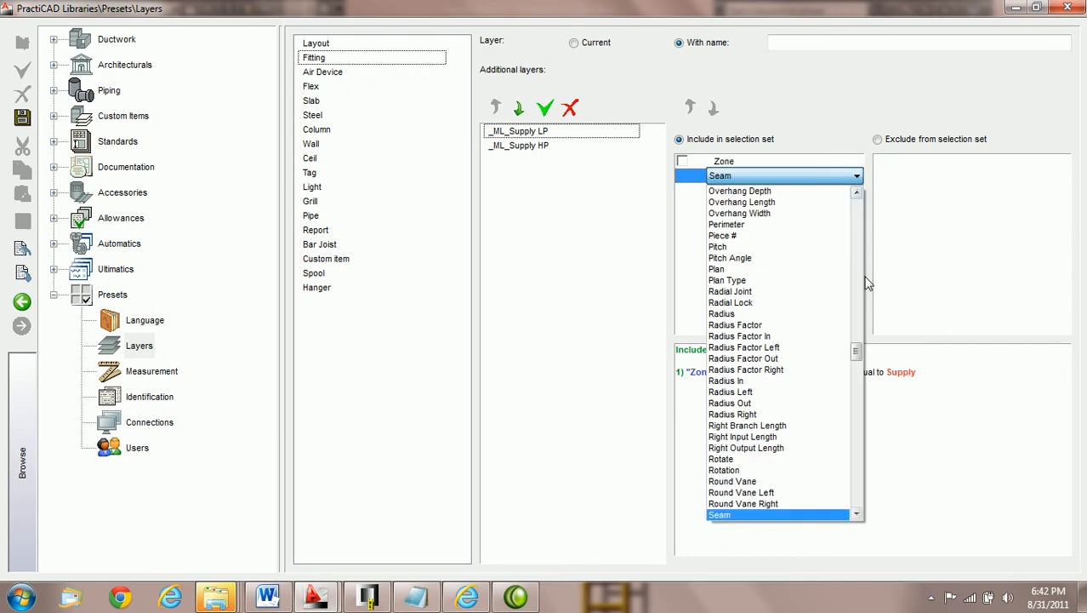
drag(860, 351, 861, 423)
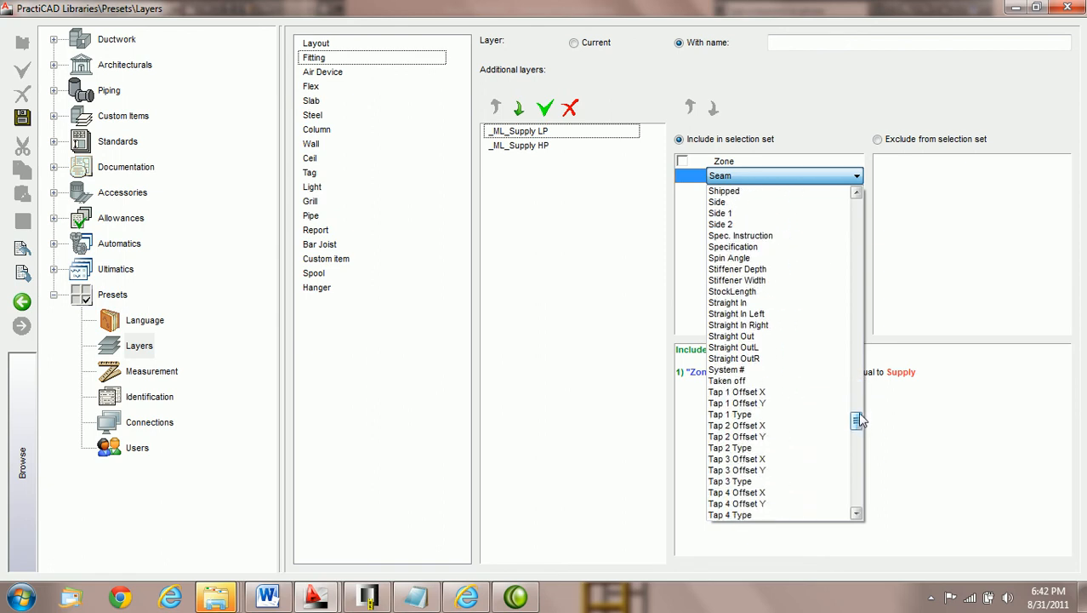
click(824, 246)
click(964, 163)
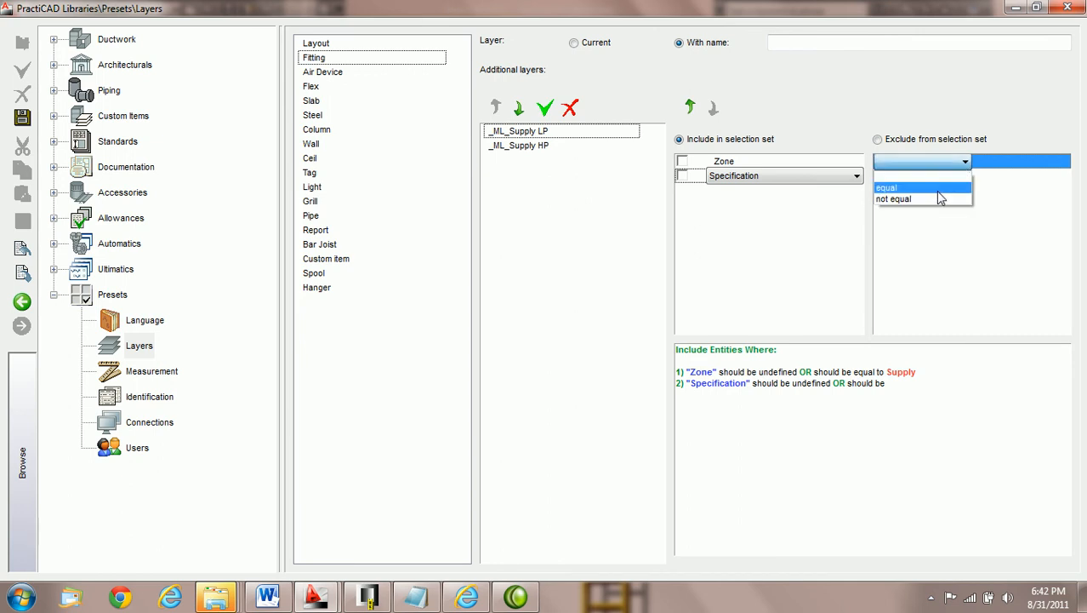
click(938, 186)
click(1064, 163)
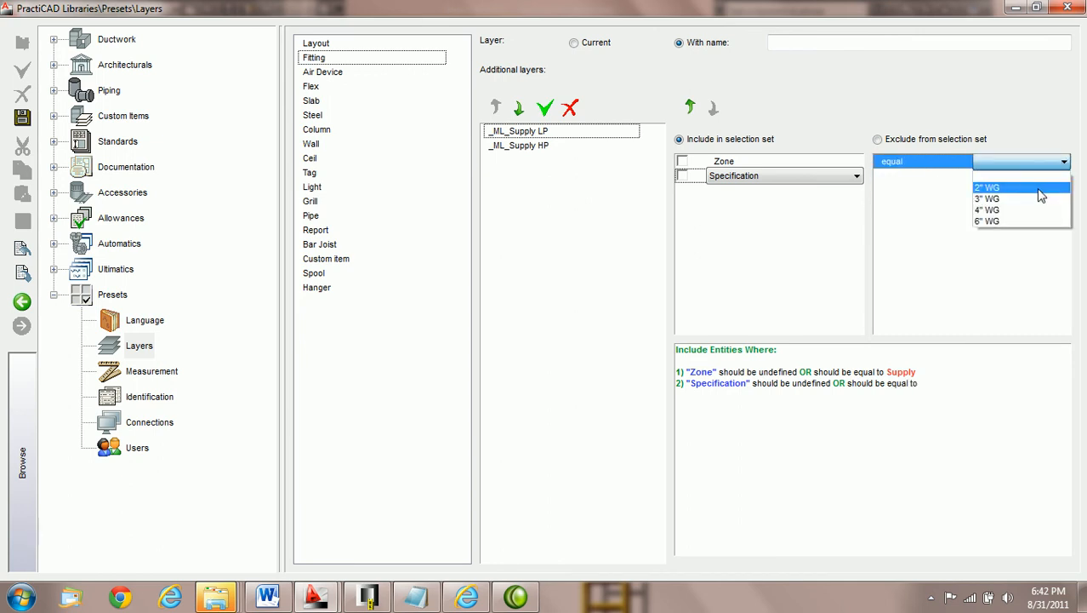
click(1030, 189)
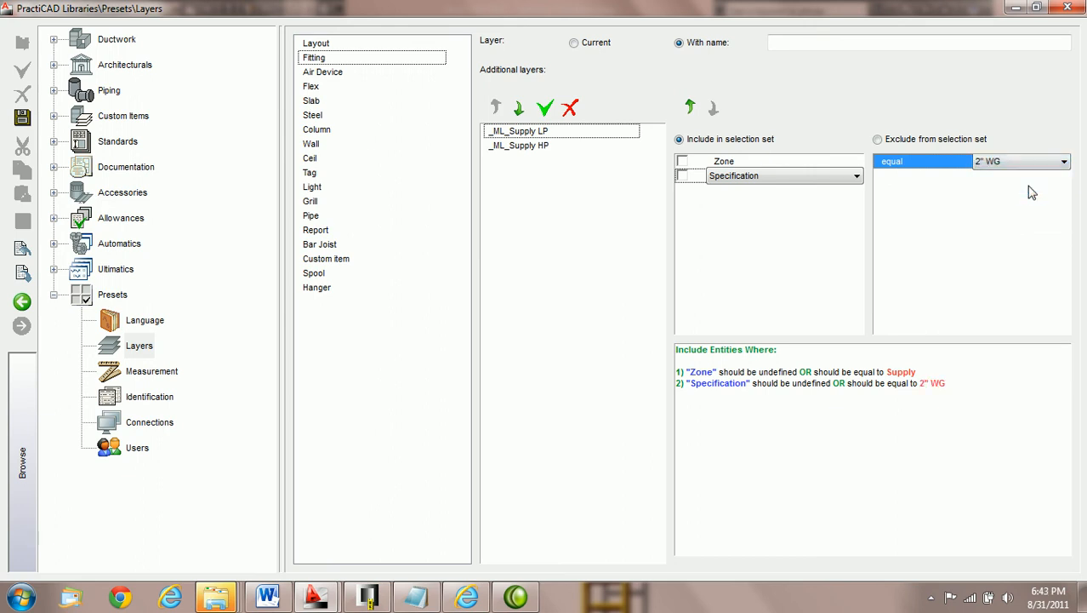
Step: Try requiring the Zone and Specification properties to be defined, and clear both requirements again
click(683, 162)
click(683, 176)
click(683, 162)
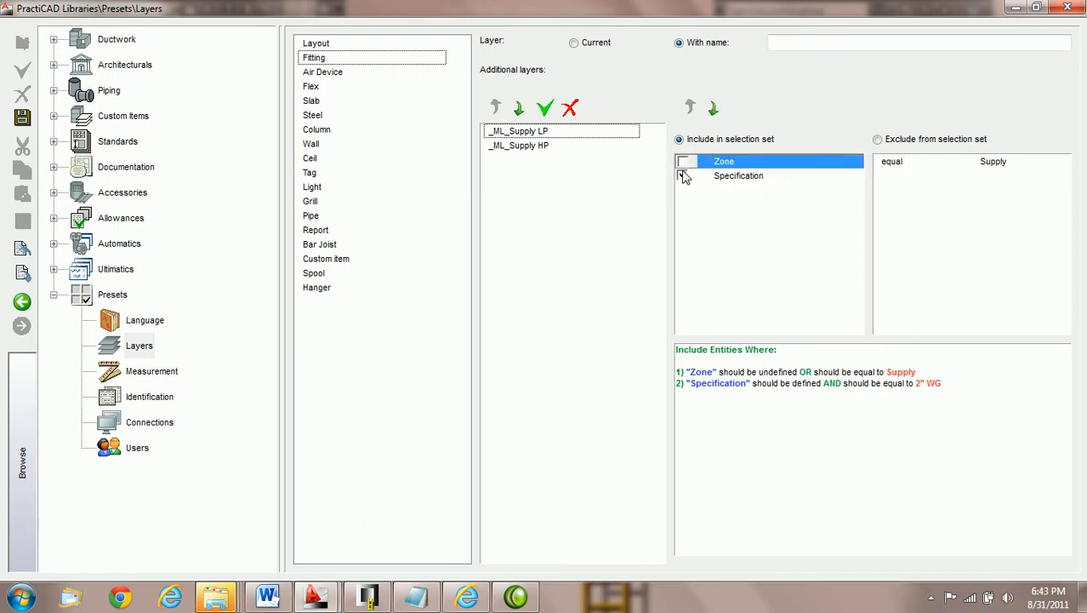
click(684, 177)
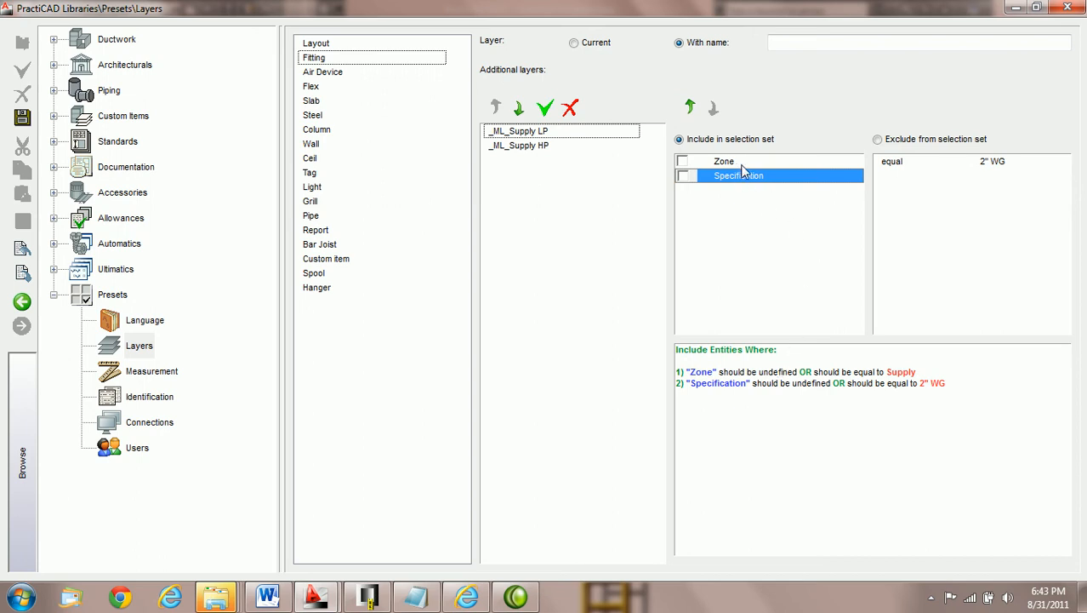
Step: Require both the Zone and Specification properties to be defined for the _ML_Supply LP layer, and review both conditions
click(684, 162)
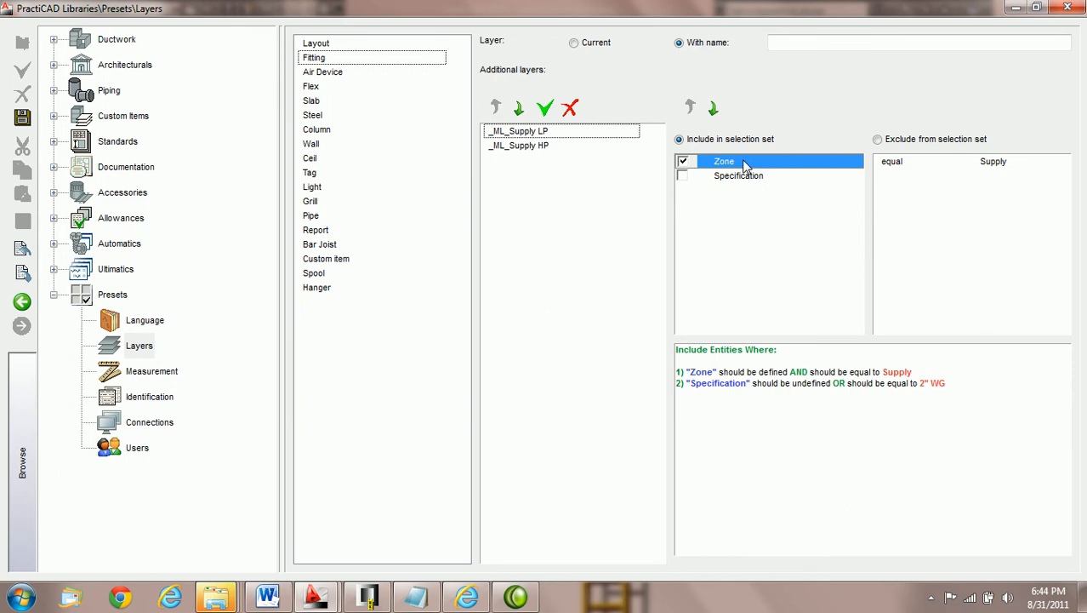
click(683, 176)
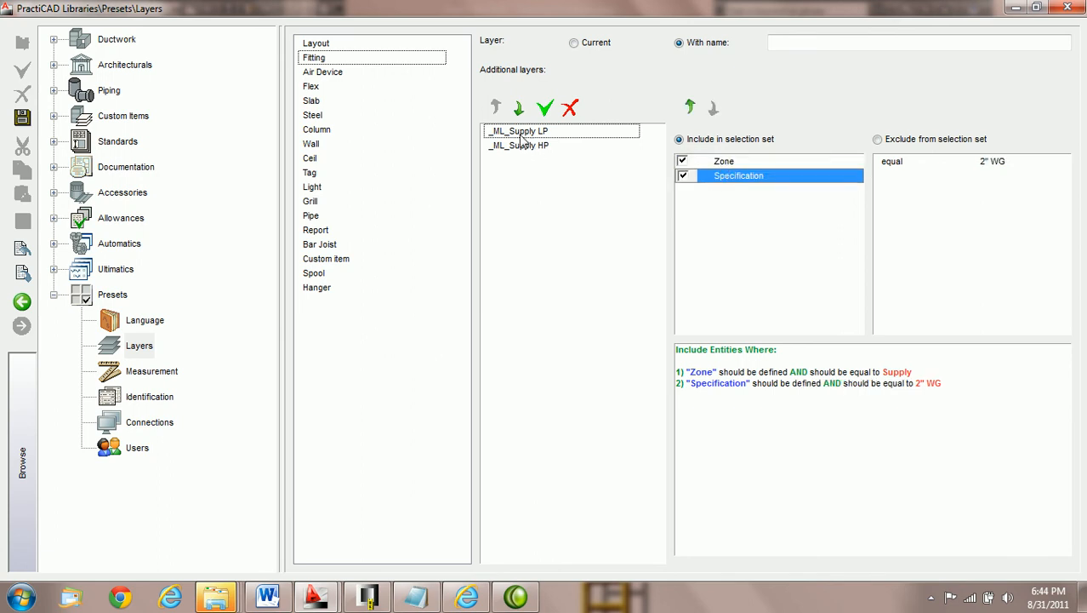
click(730, 162)
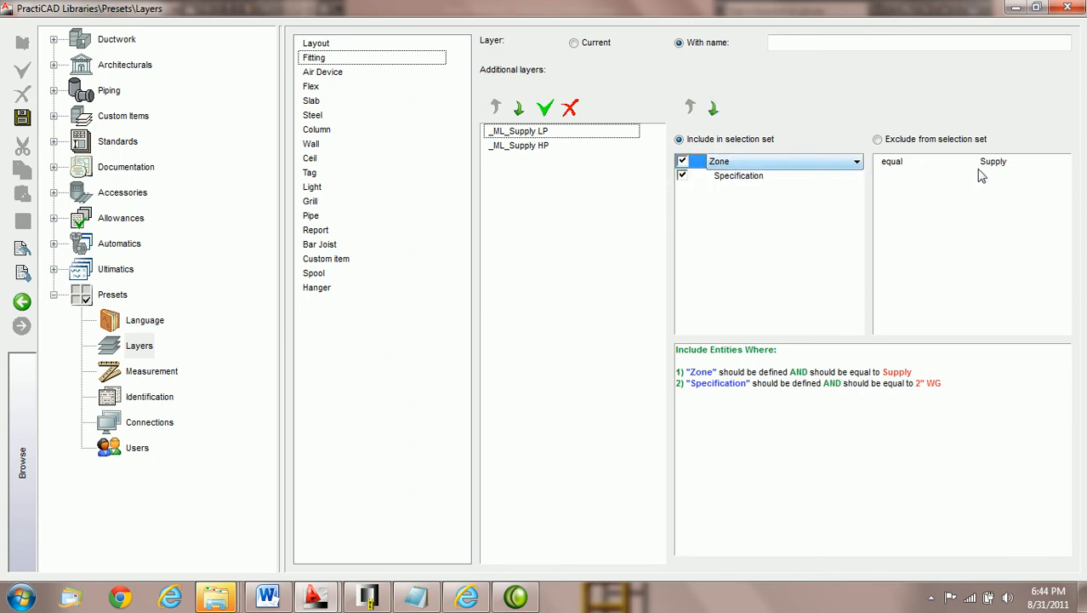
click(757, 180)
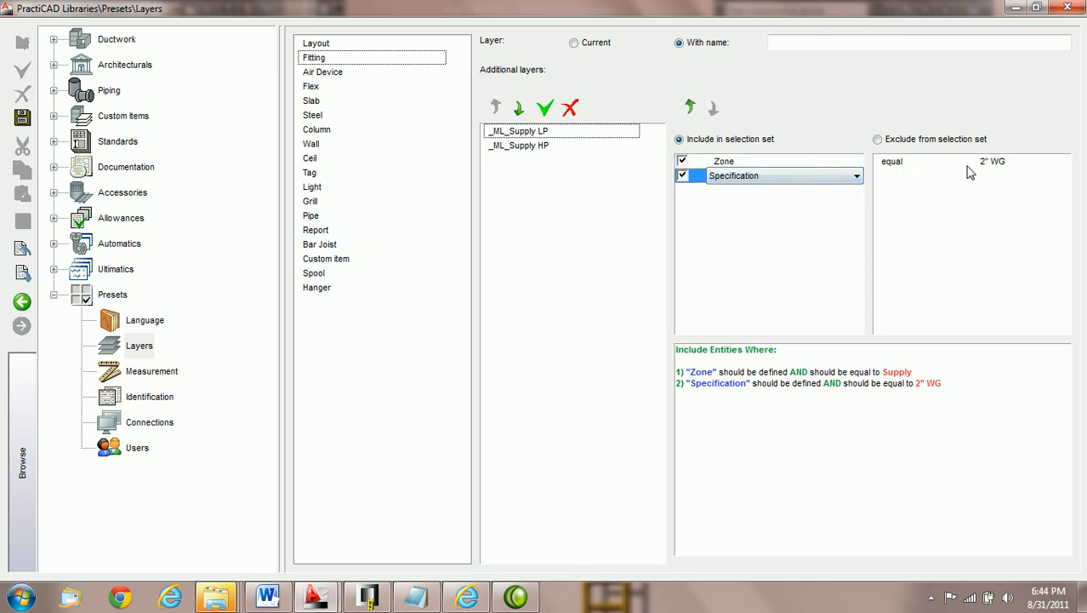
Step: Add a first inclusion condition to the _ML_Supply HP layer requiring Zone to equal Supply
click(534, 146)
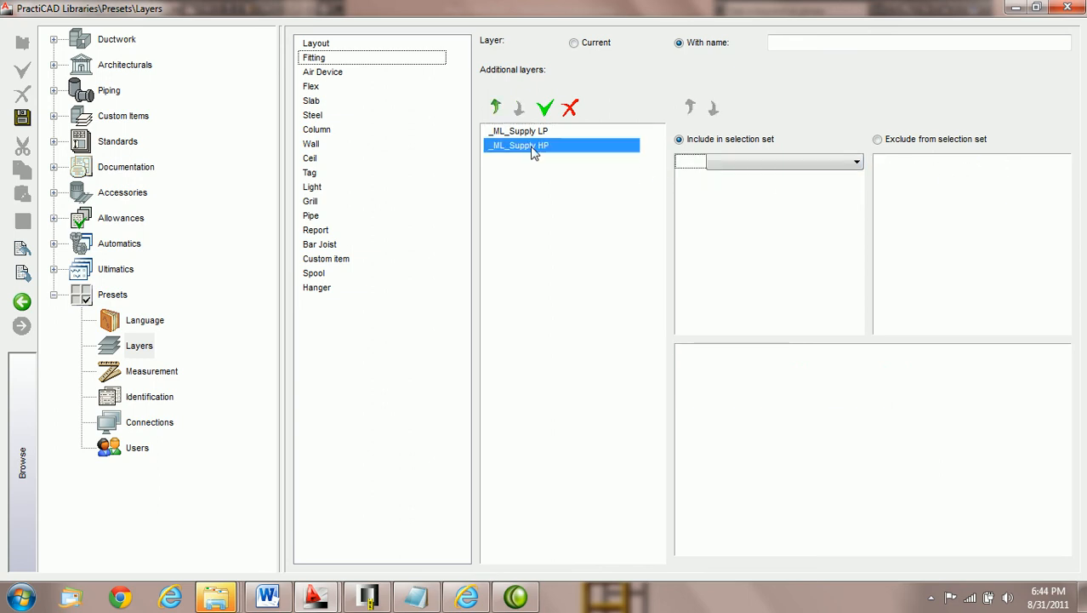
click(856, 164)
key(z)
click(897, 164)
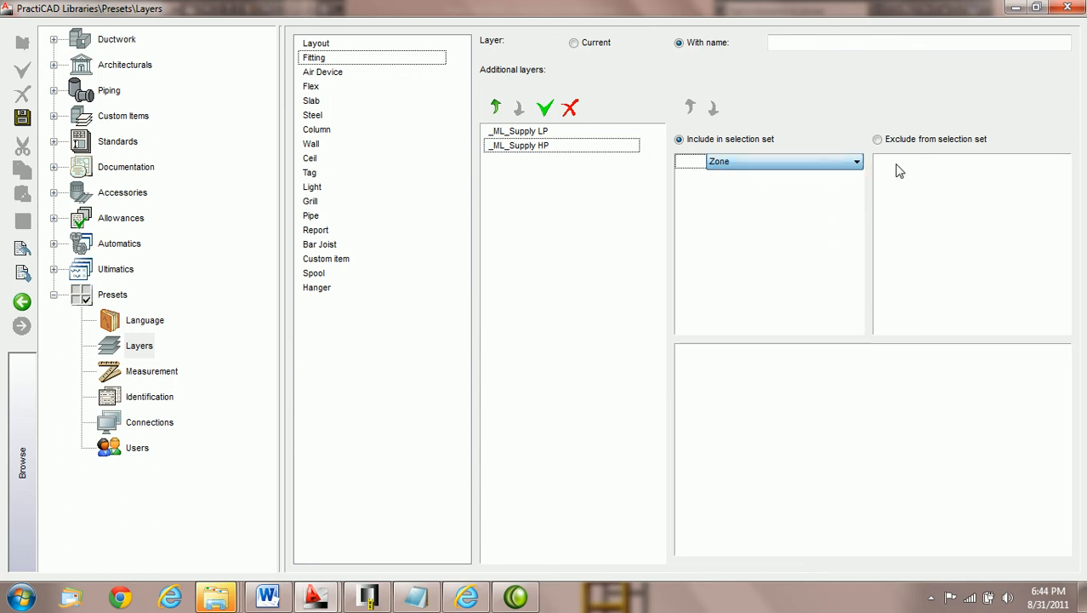
click(897, 165)
click(964, 165)
click(936, 187)
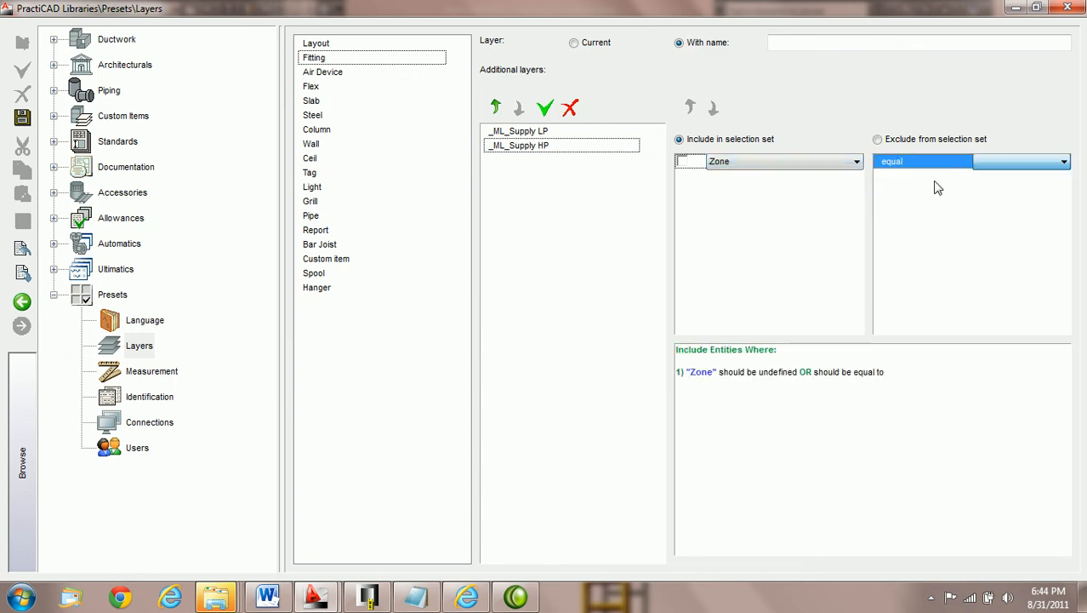
click(1062, 162)
click(990, 187)
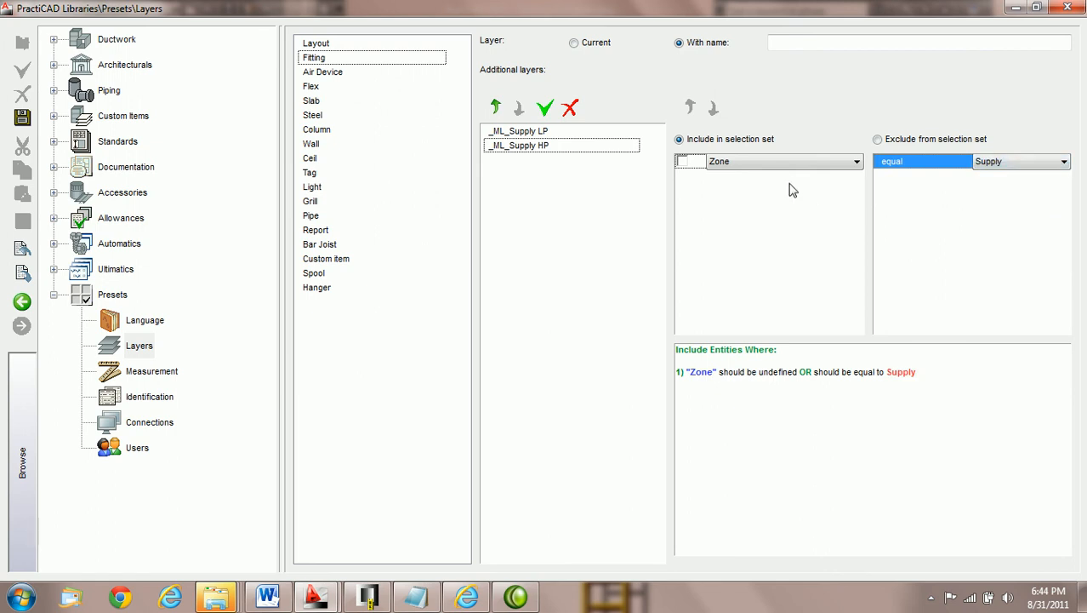
Step: Choose Specification as the property of the second inclusion condition for the _ML_Supply HP layer
click(820, 177)
click(822, 177)
key(s)
key(s)
key(s)
key(s)
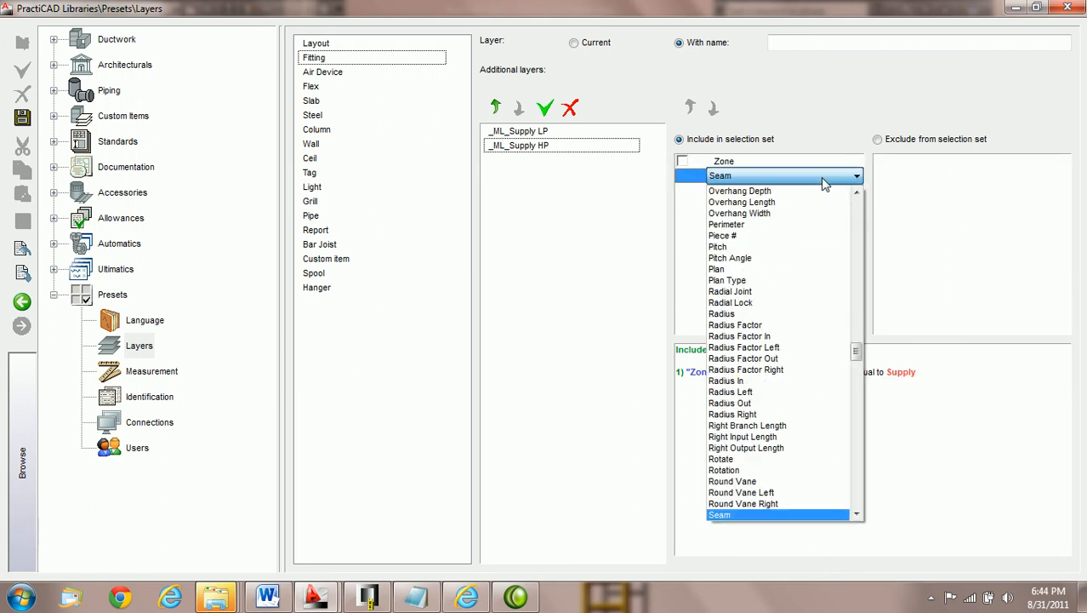
key(s)
key(s)
key(s)
drag(855, 346, 857, 419)
click(791, 259)
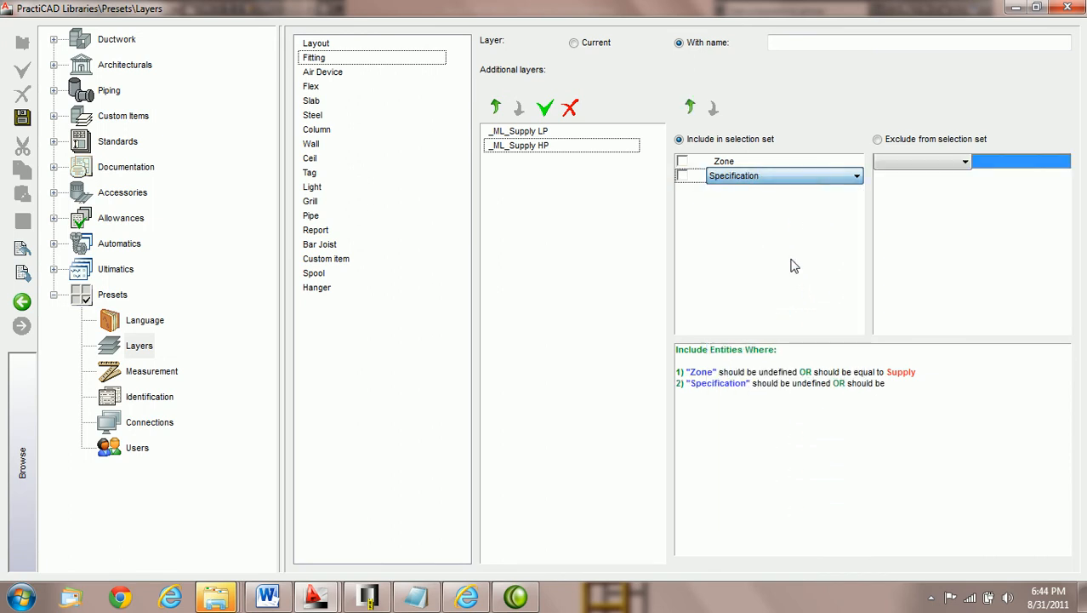
Step: Set the Specification condition of the _ML_Supply HP layer to equal 4" WG
click(966, 165)
click(900, 180)
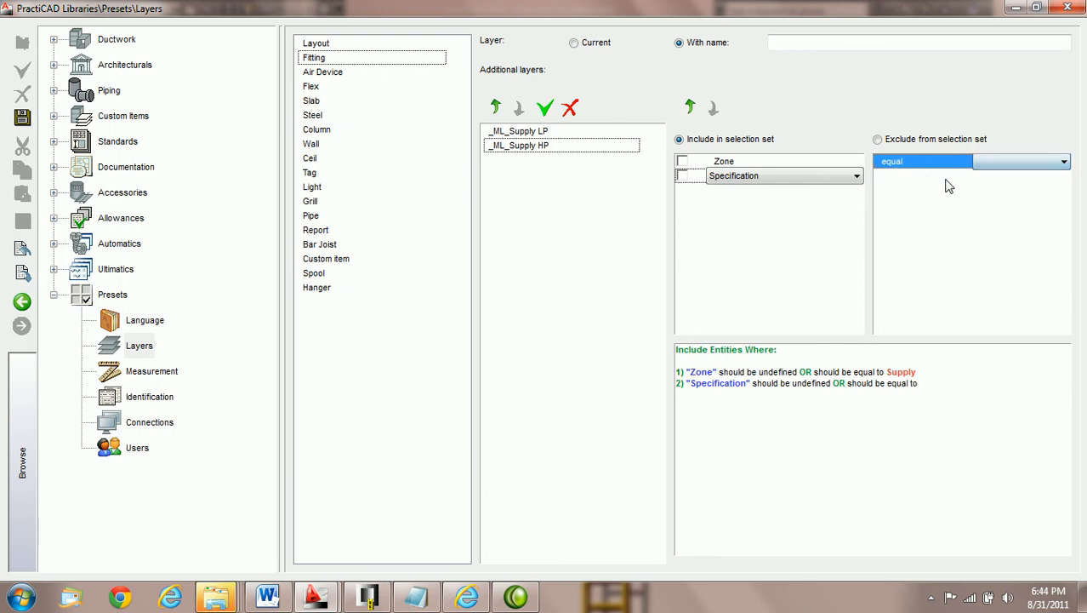
click(1063, 164)
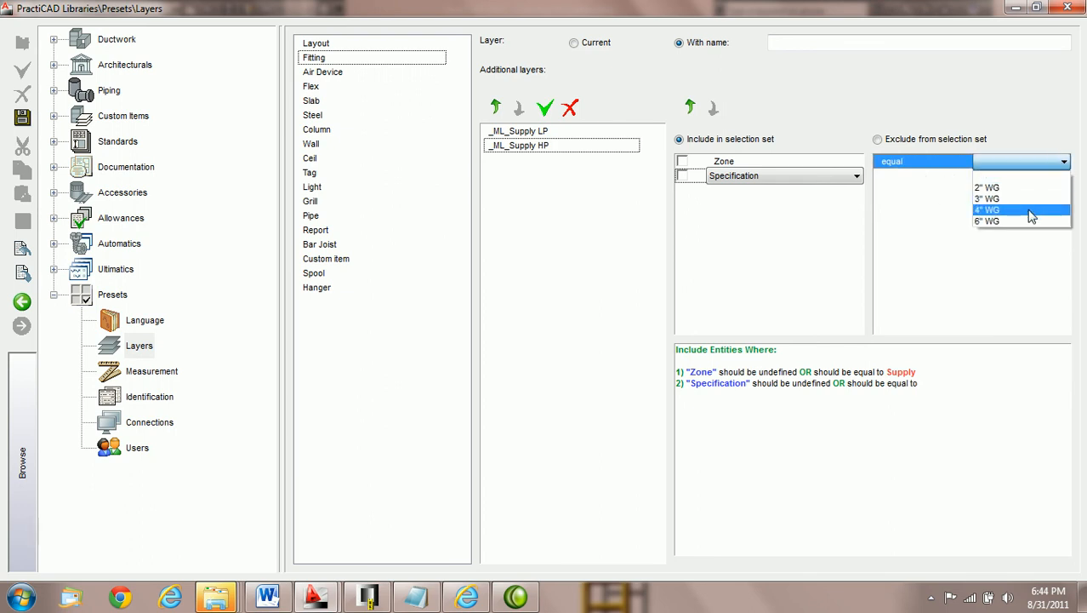
click(1029, 209)
Step: Add 6" WG as an alternative equal value for the _ML_Supply HP Specification condition, and require both Zone and Specification to be defined
click(1029, 181)
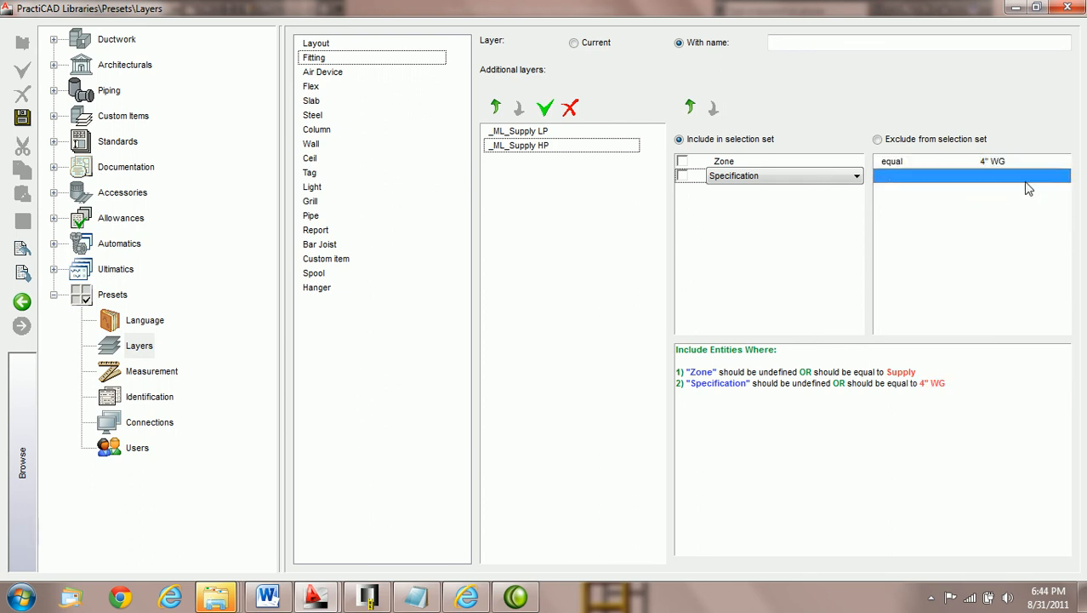
click(904, 181)
click(967, 178)
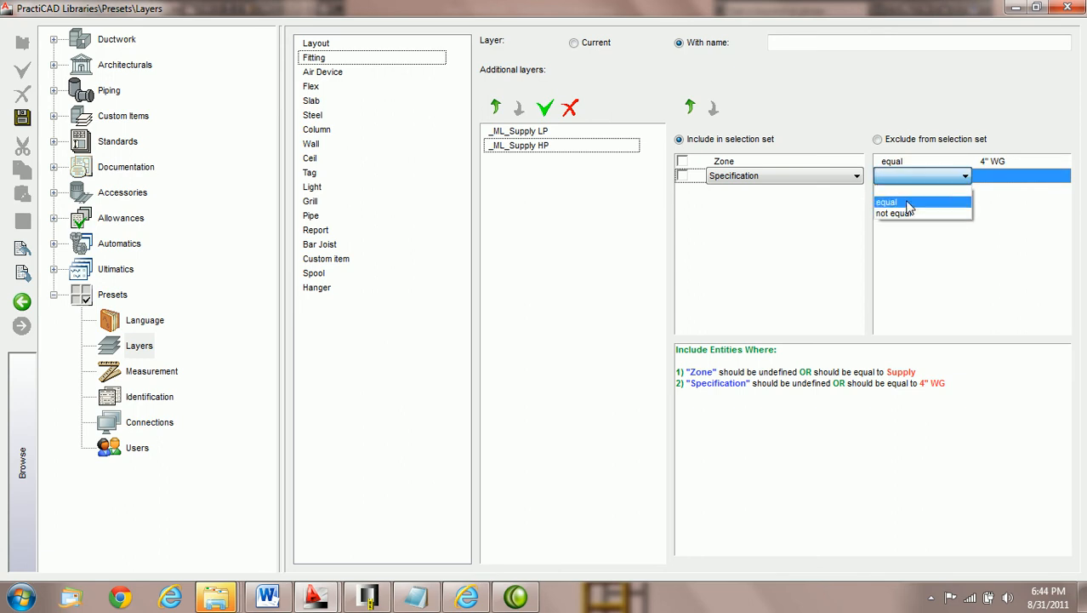
click(904, 199)
click(1064, 176)
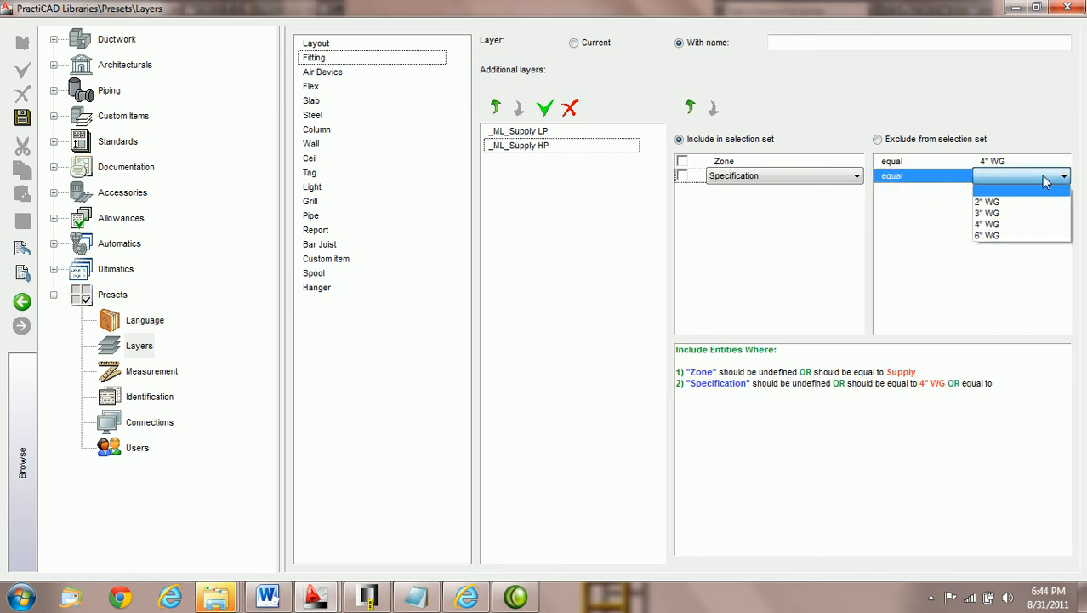
click(1004, 239)
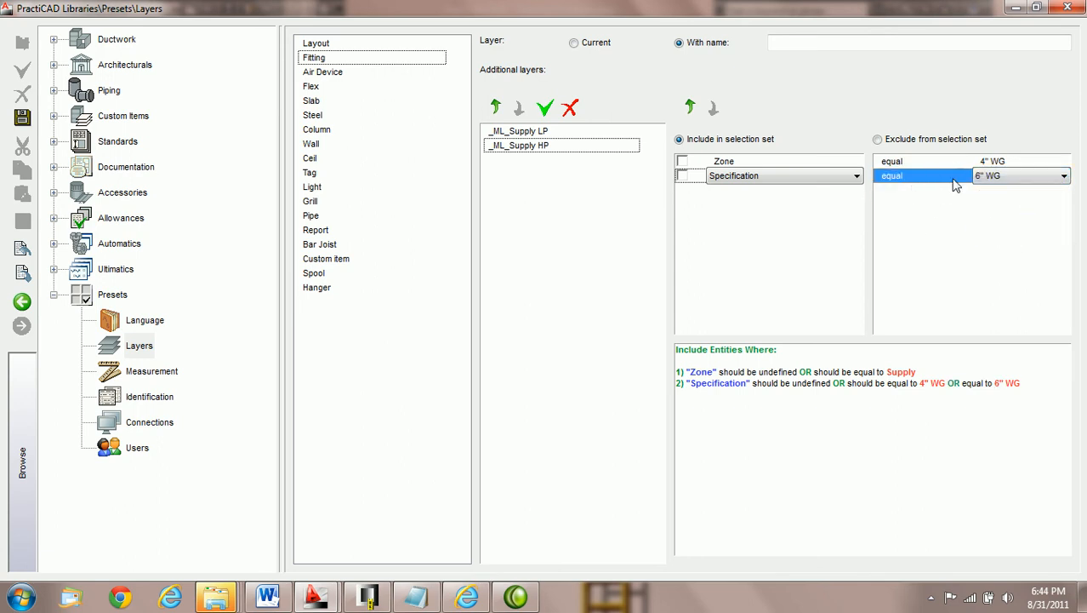
click(681, 161)
click(682, 175)
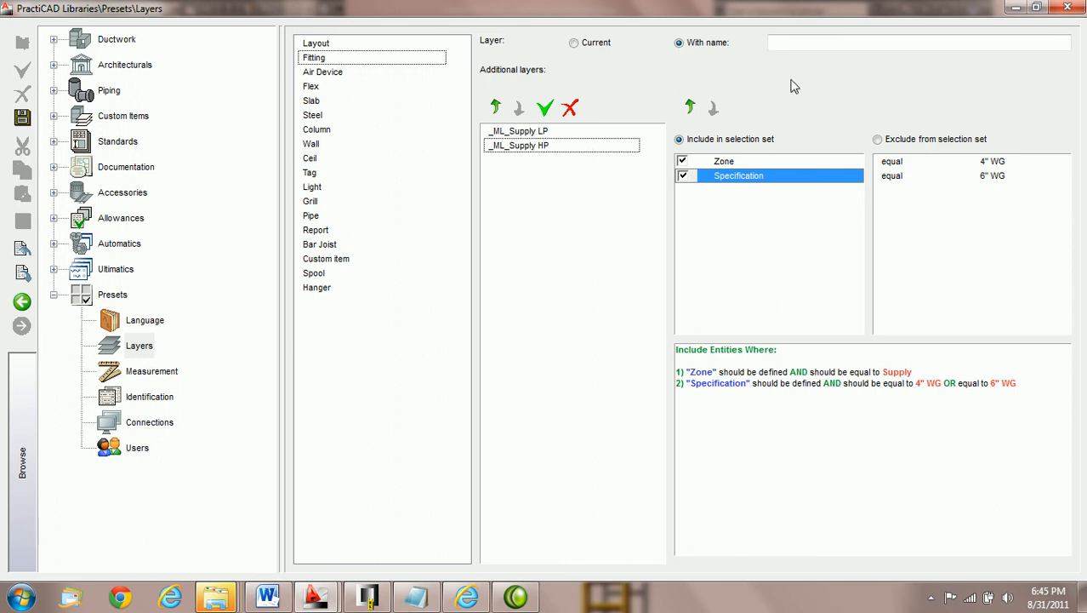
Step: Name the default fitting layer _MISC_FITTINGS and save the layer presets, closing the library
click(816, 46)
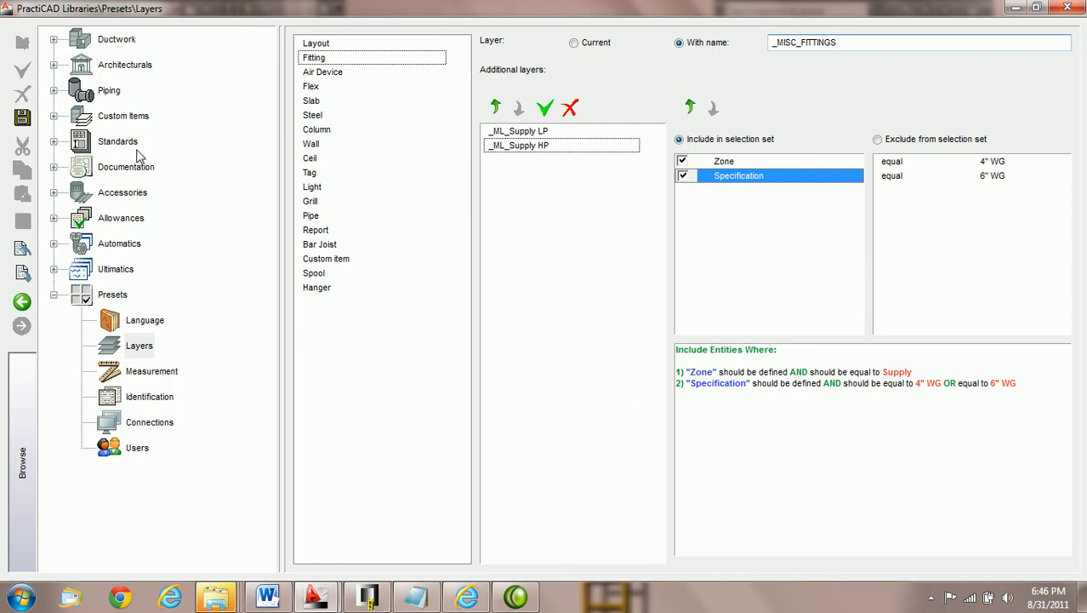
click(22, 116)
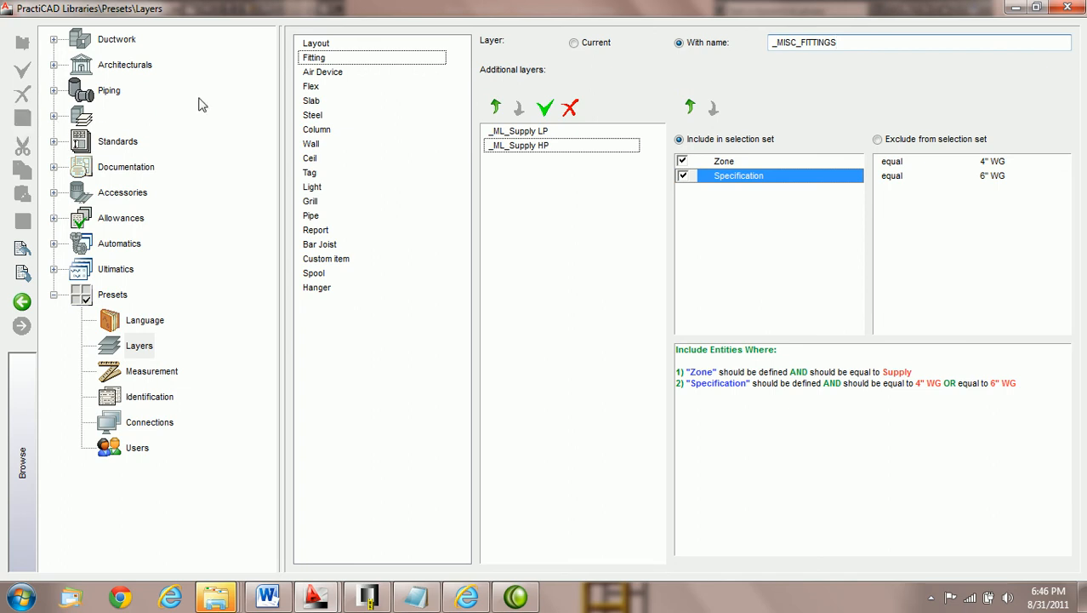
click(1071, 8)
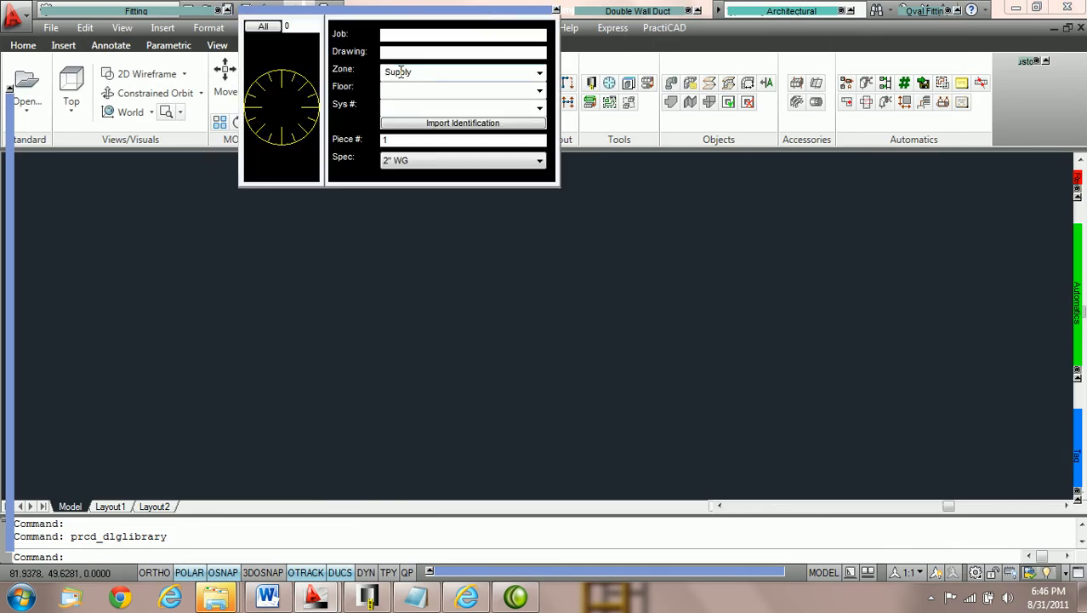
Step: Place one straight 36 by 18 duct, 56 long, at 0° rotation using zone Supply and specification 2" WG, and check its layer
click(511, 161)
click(512, 162)
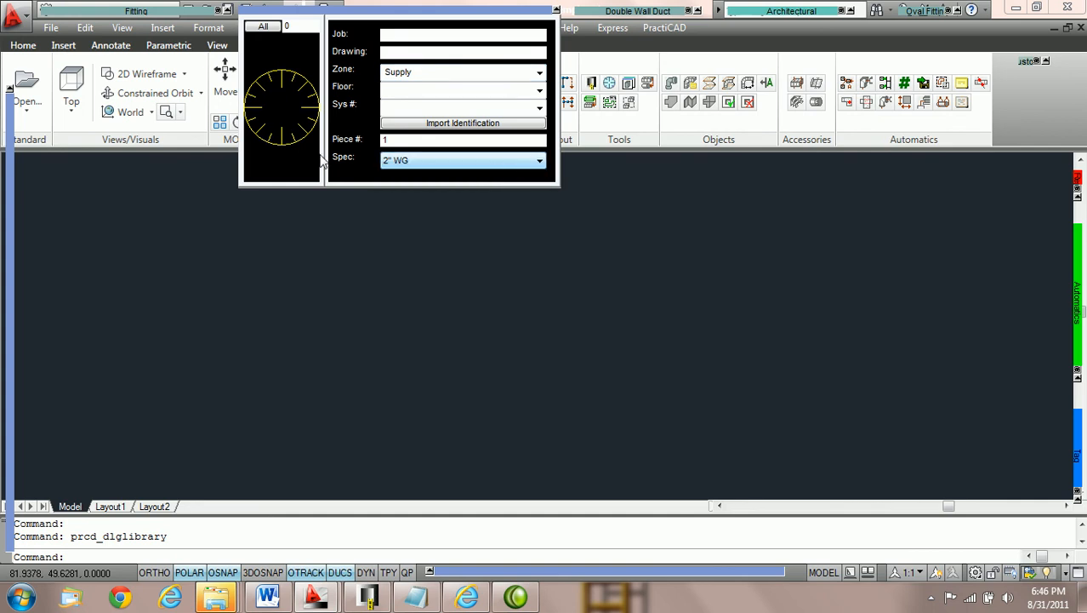
mouse_move(100, 16)
click(55, 34)
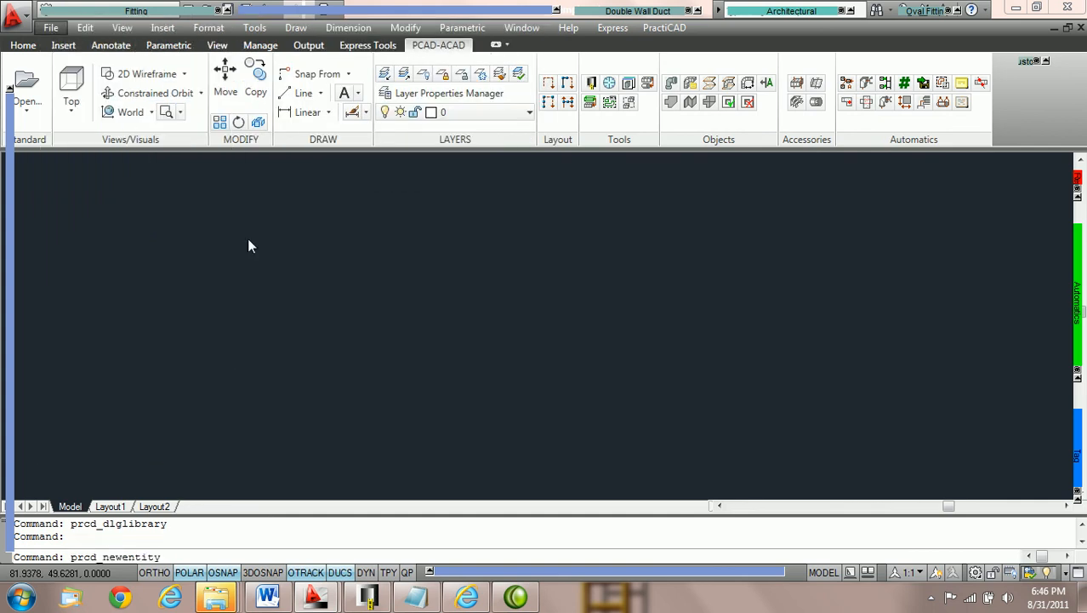
click(318, 294)
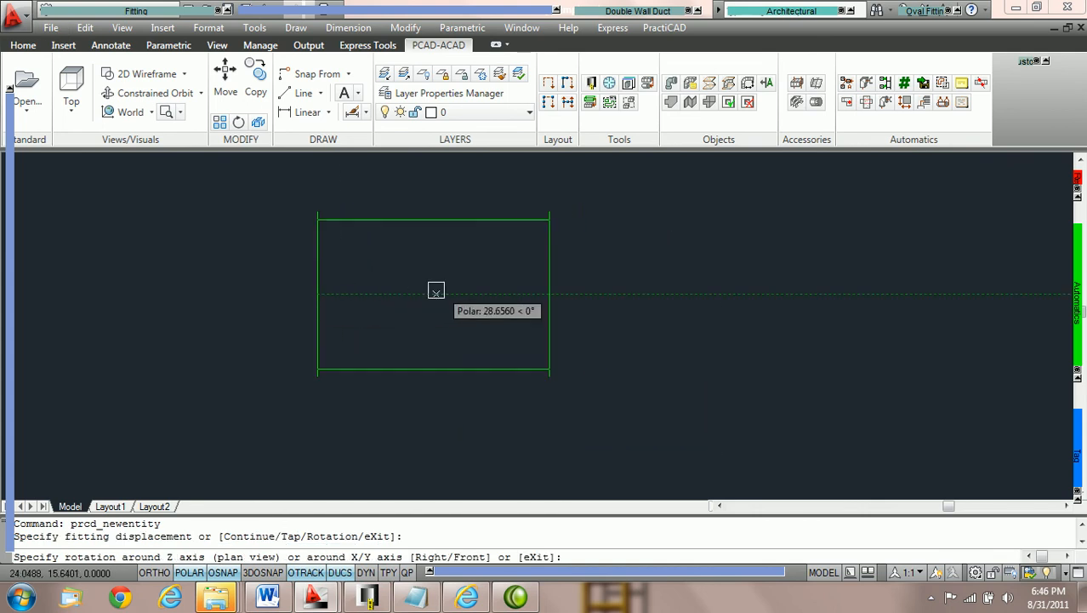
click(612, 294)
text(p)
key(Return)
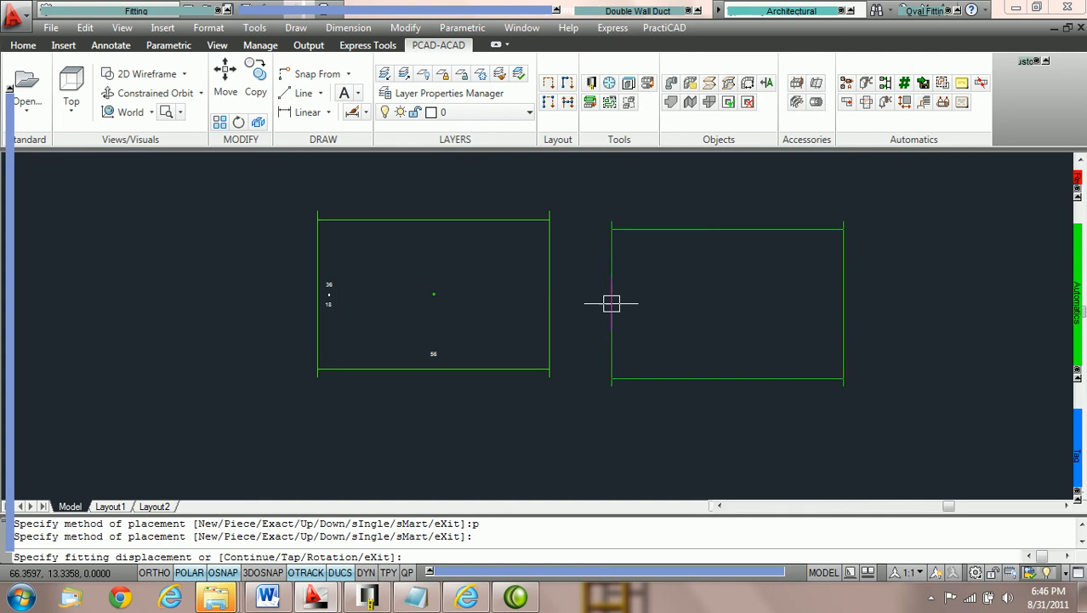
key(Escape)
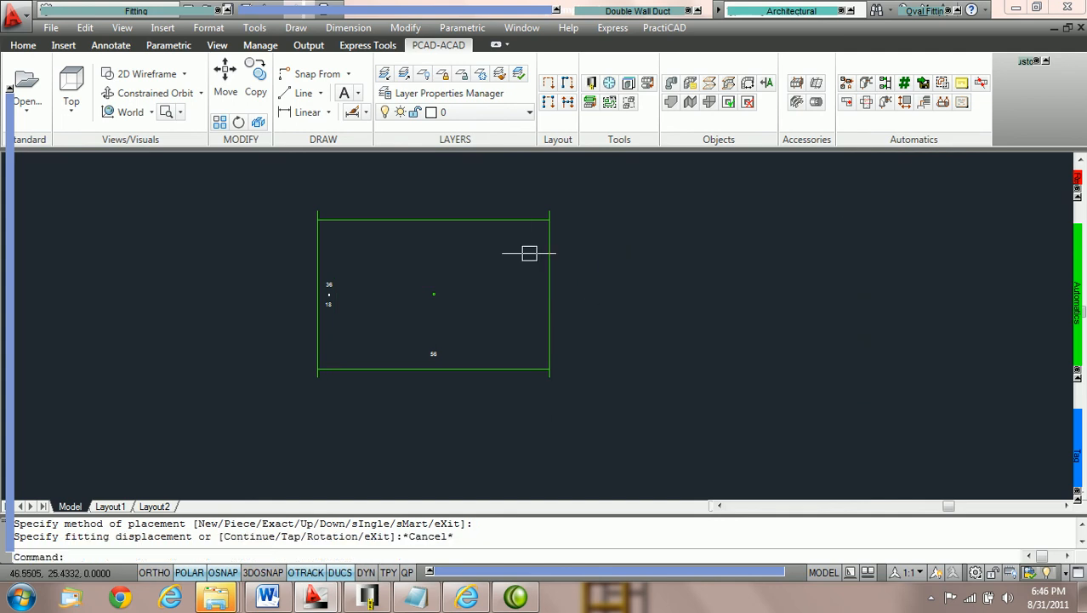
click(474, 220)
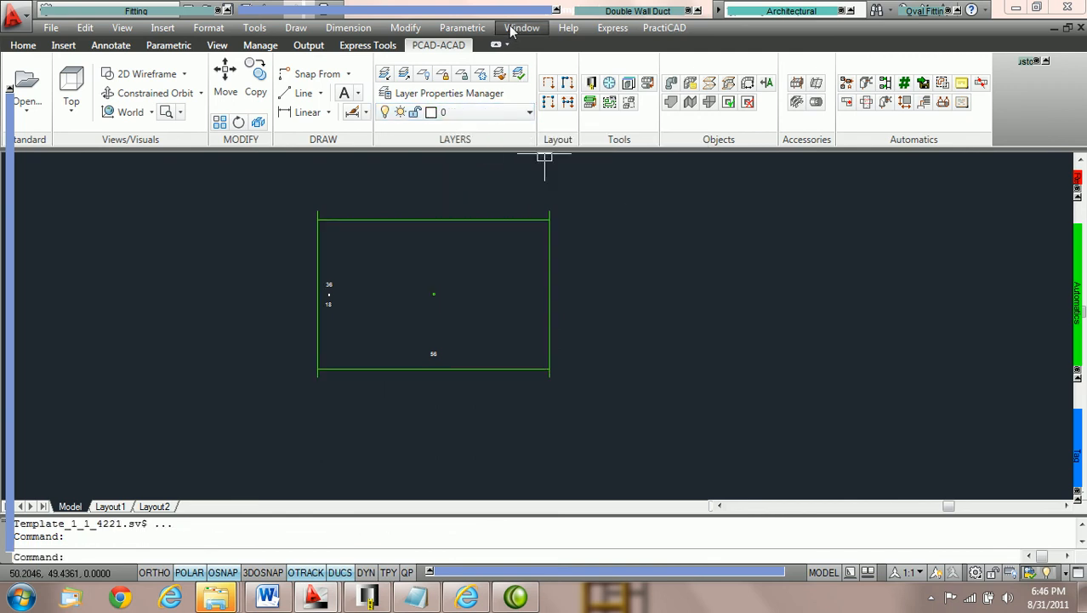
Step: Change the current specification to 4" WG and apply it to new fittings only
mouse_move(505, 16)
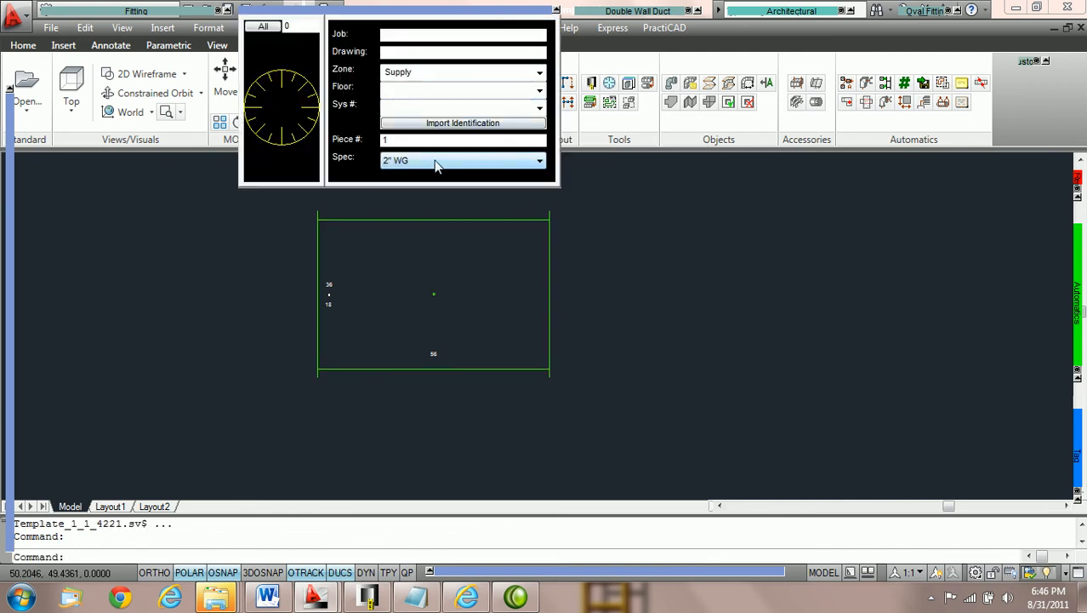
click(537, 163)
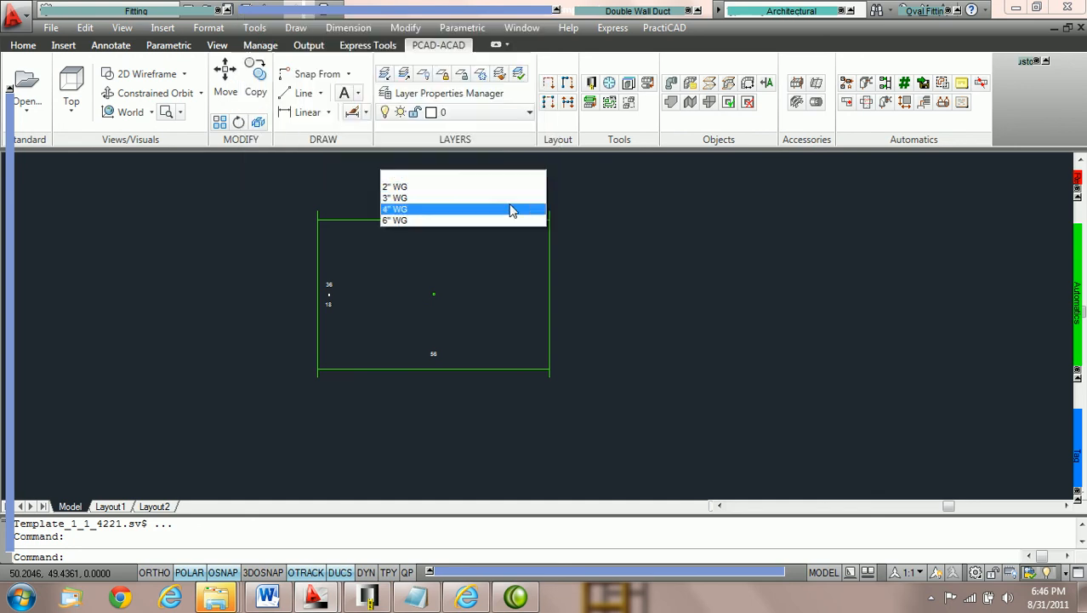
click(509, 209)
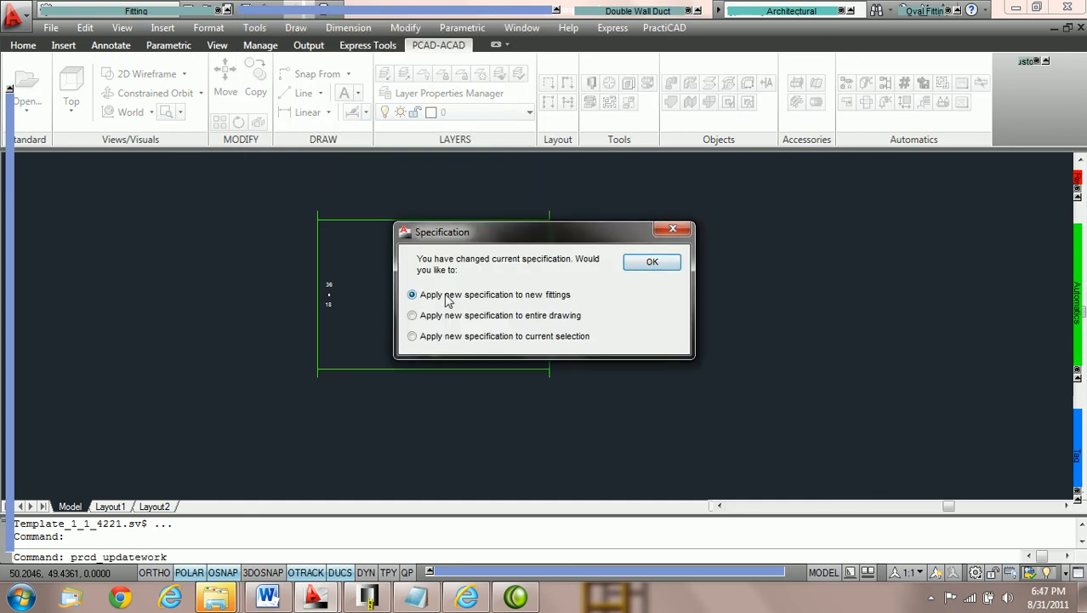
click(651, 264)
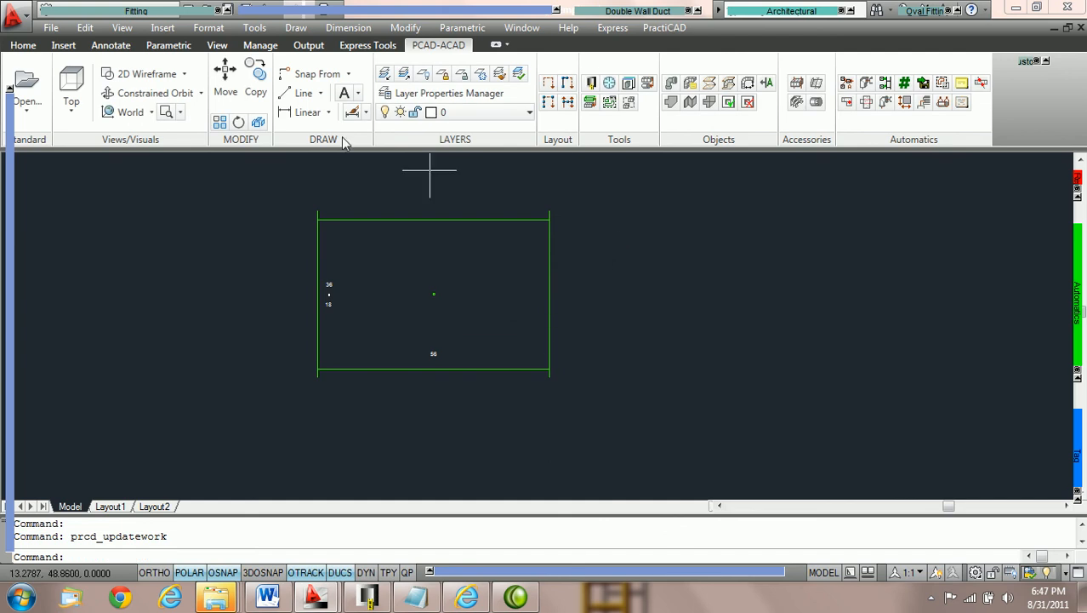
Step: Place a second straight duct, 56 long, beside the first one using the 4" WG specification
click(75, 15)
click(57, 34)
middle_drag(611, 339, 354, 329)
middle_drag(622, 317, 385, 333)
click(601, 299)
click(626, 301)
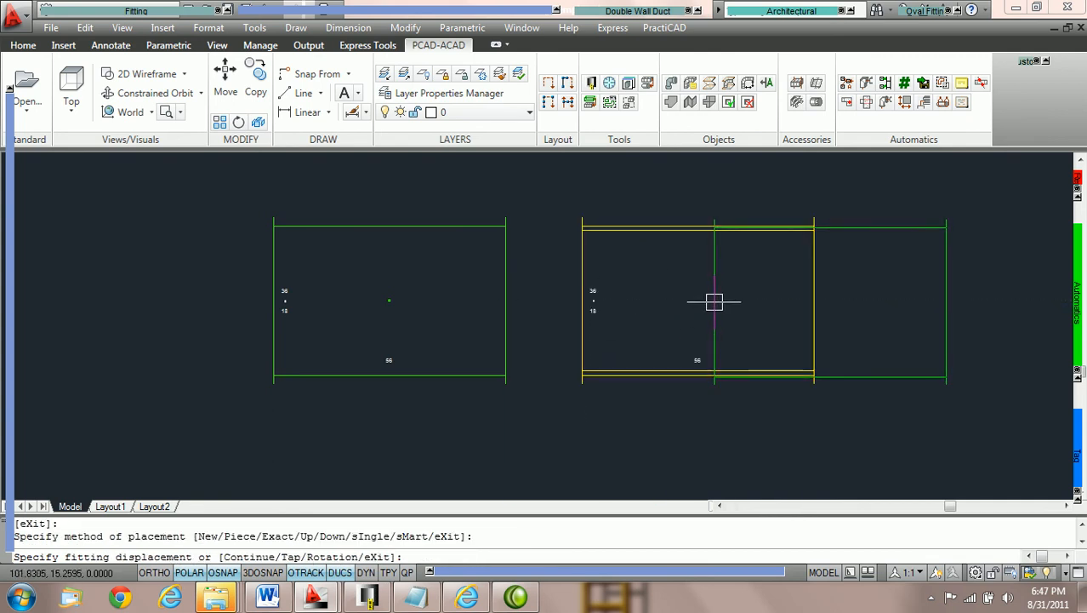
key(Escape)
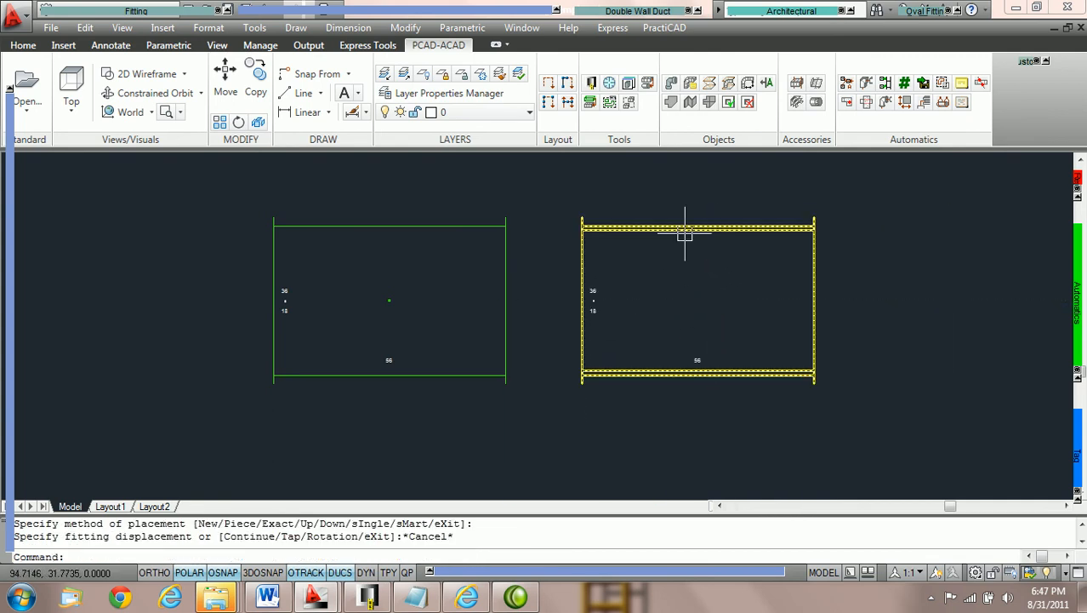
Step: Select the newly placed 4" WG duct to check which layer it is on
click(685, 230)
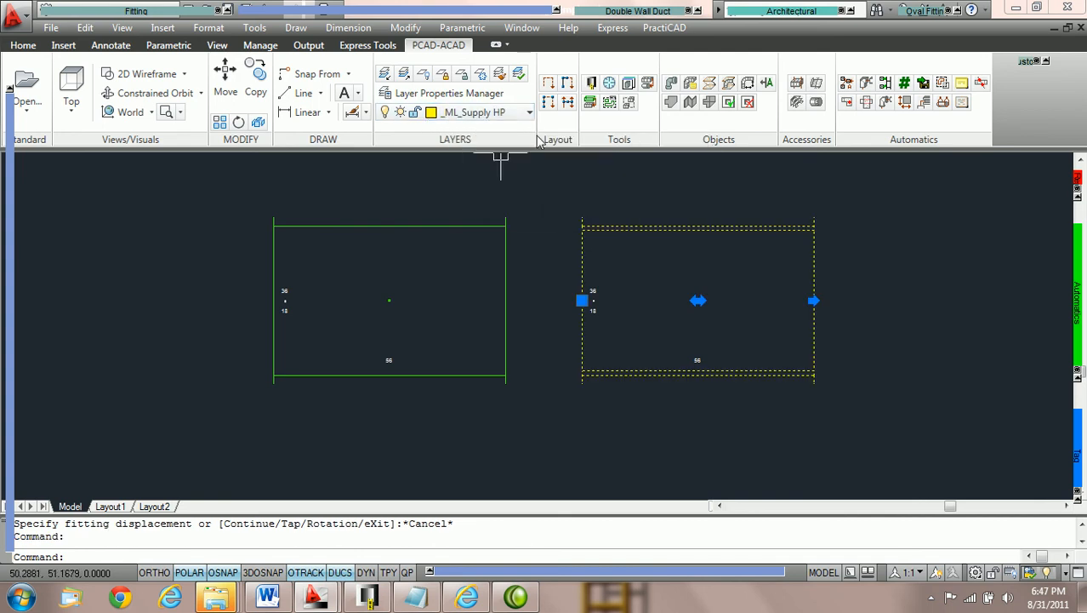
scroll(675, 300, down, 1)
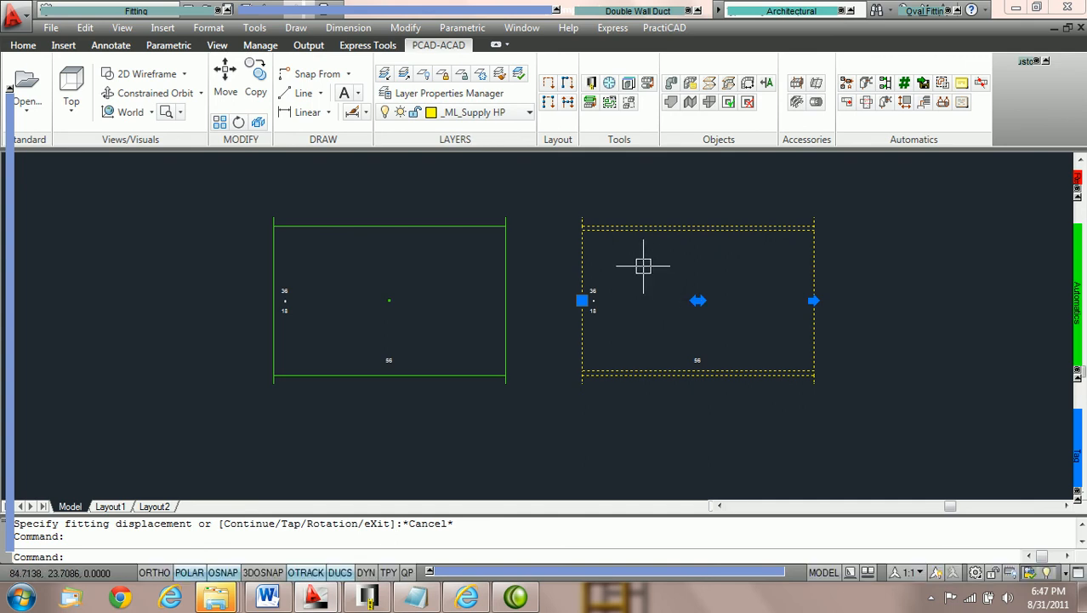
key(Escape)
Step: Erase both test ducts from the drawing
click(666, 388)
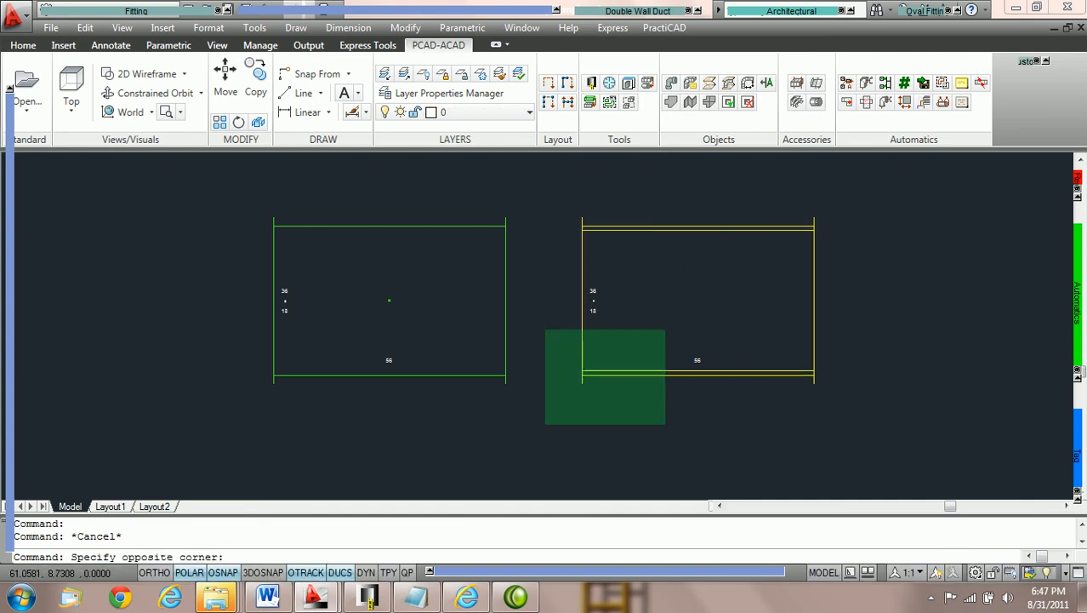
click(392, 155)
key(Delete)
Step: Change the current zone to Return and apply it to new fittings only
click(421, 19)
click(538, 73)
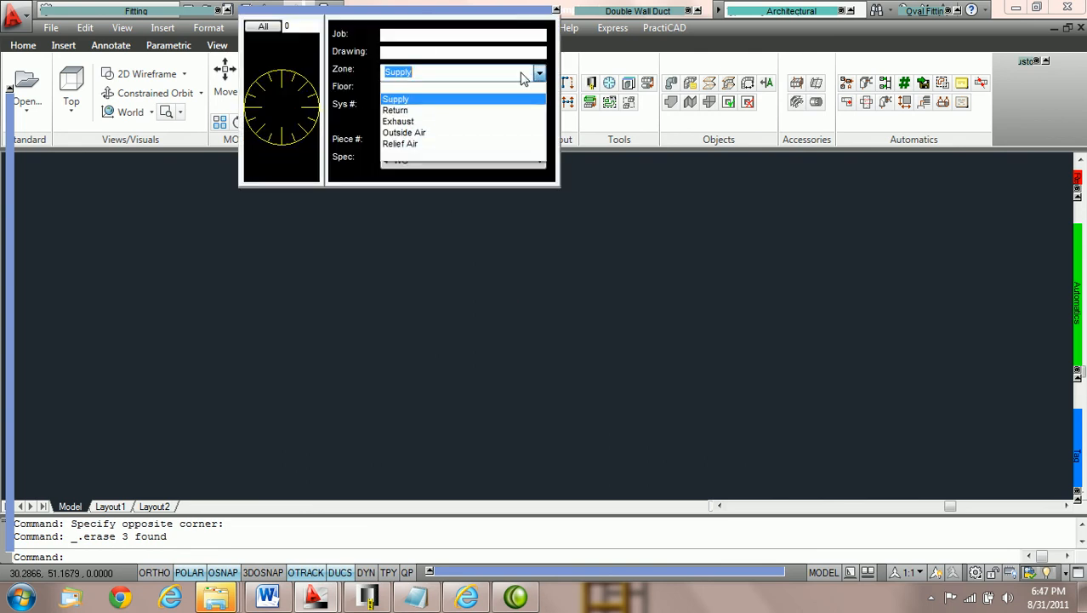
click(473, 110)
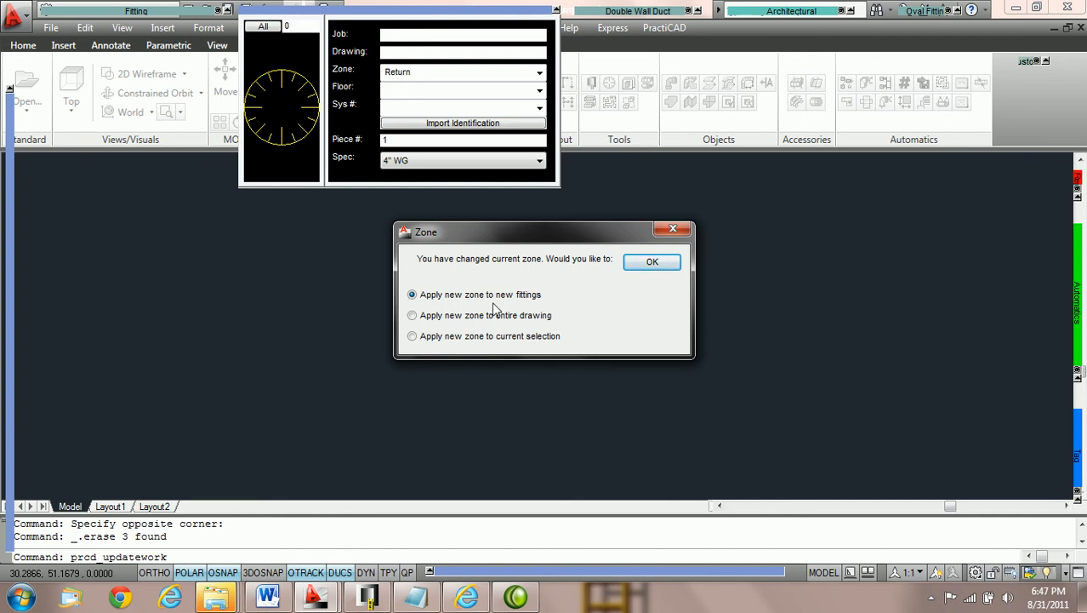
click(650, 265)
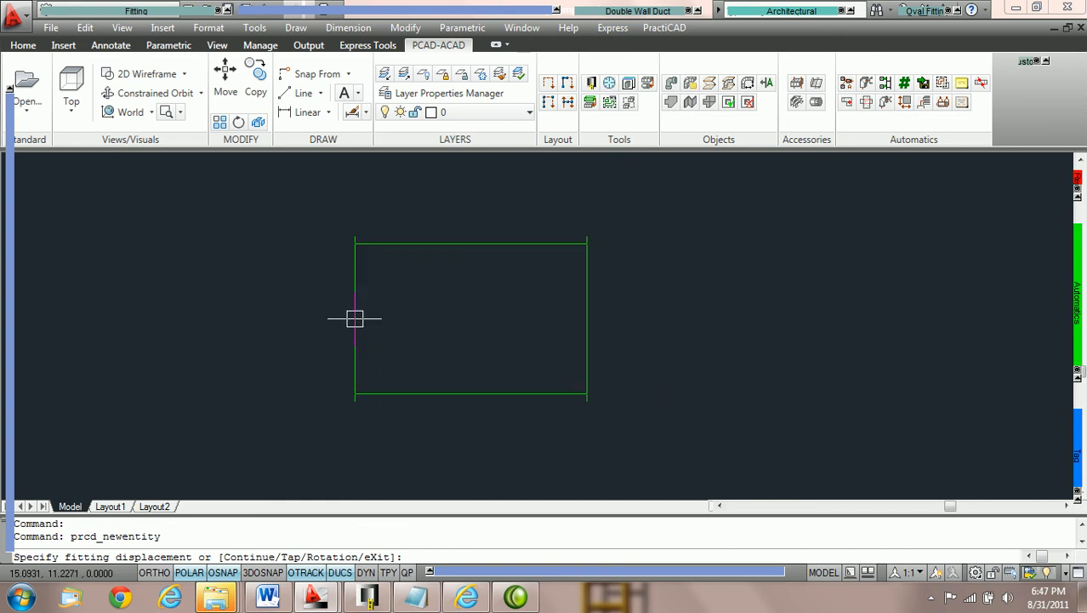
Step: Place one straight 36 by 18 duct, 56 long, using zone Return and specification 4" WG, and check its layer
click(355, 316)
click(476, 318)
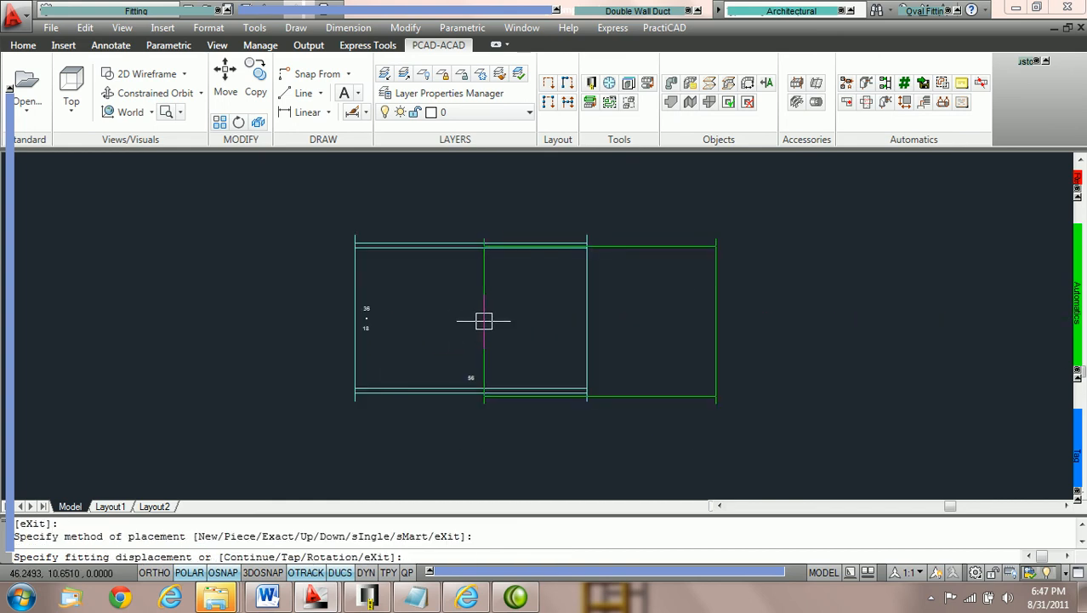
key(Escape)
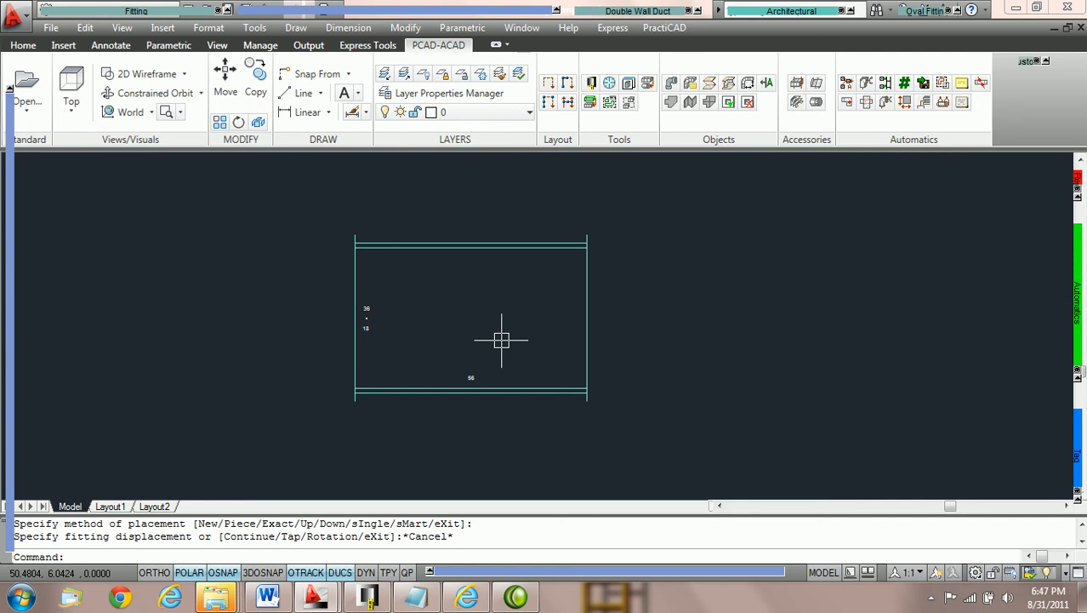
click(501, 248)
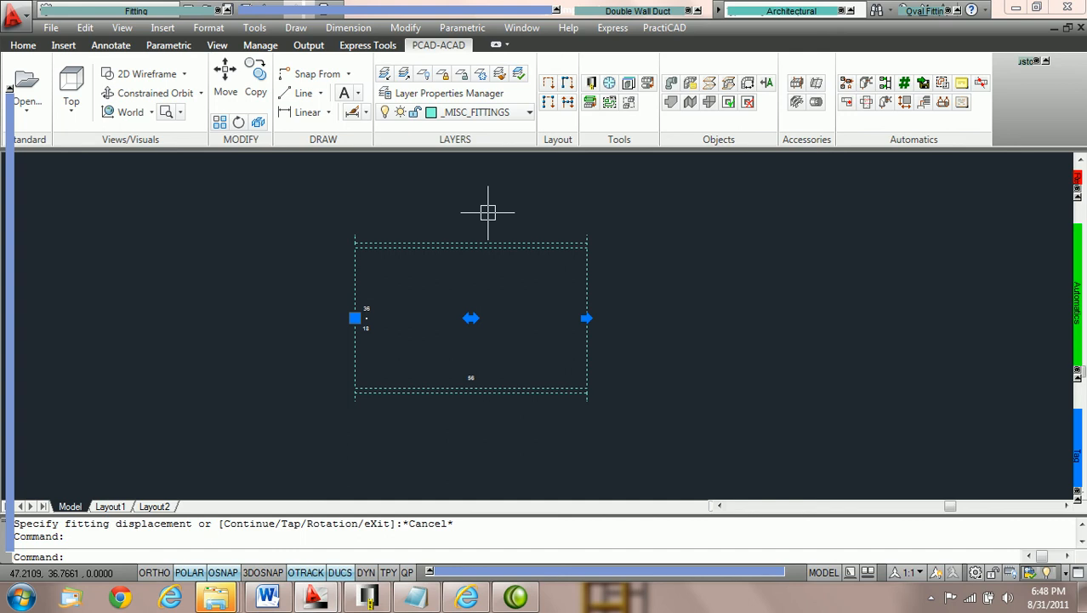
key(Escape)
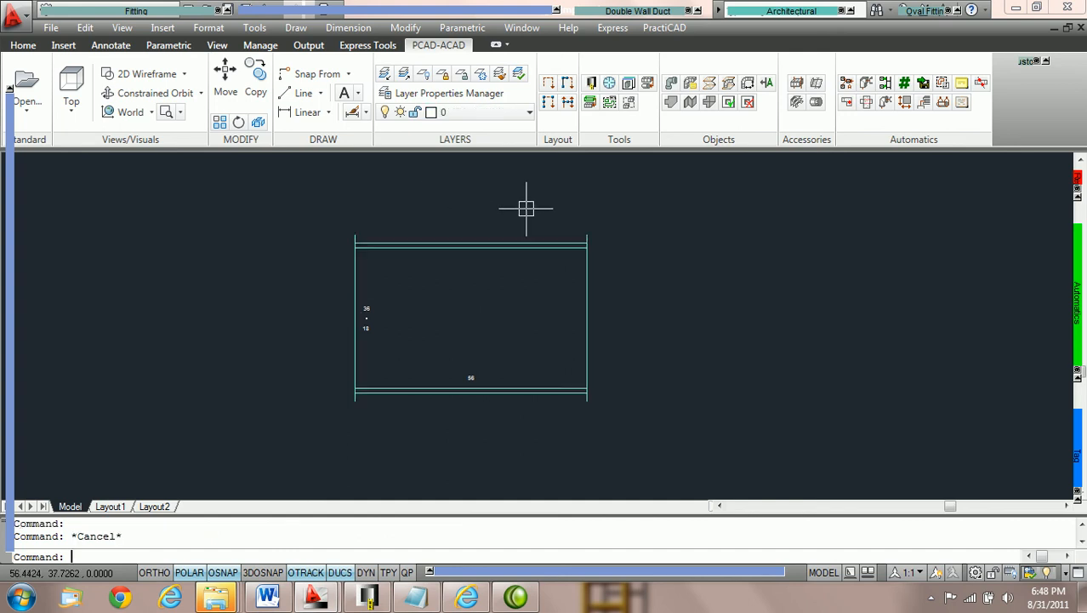